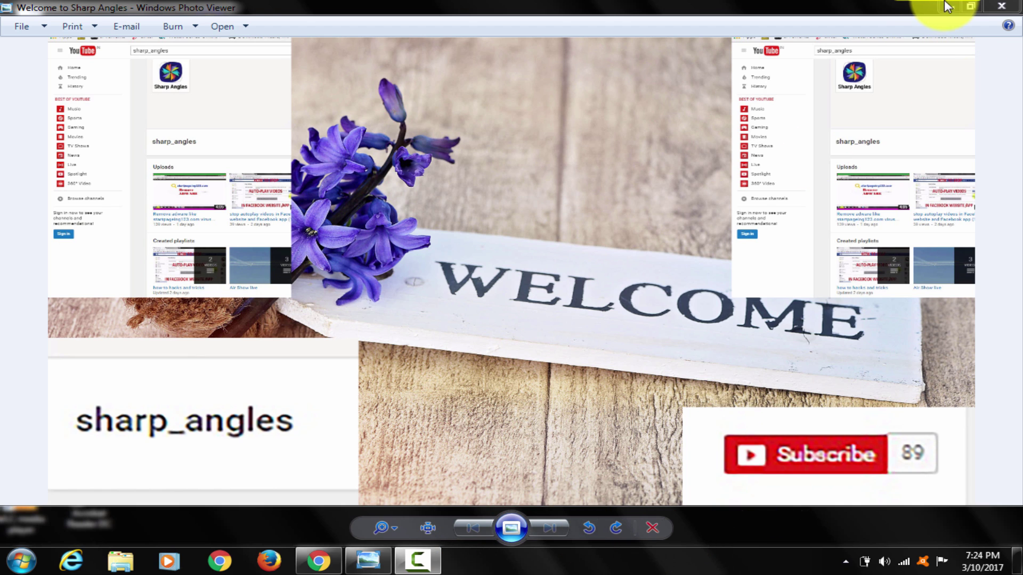
- Minimize the Photo Viewer showing 'Welcome to Sharp Angles' to reveal the desktop
key("super+d")
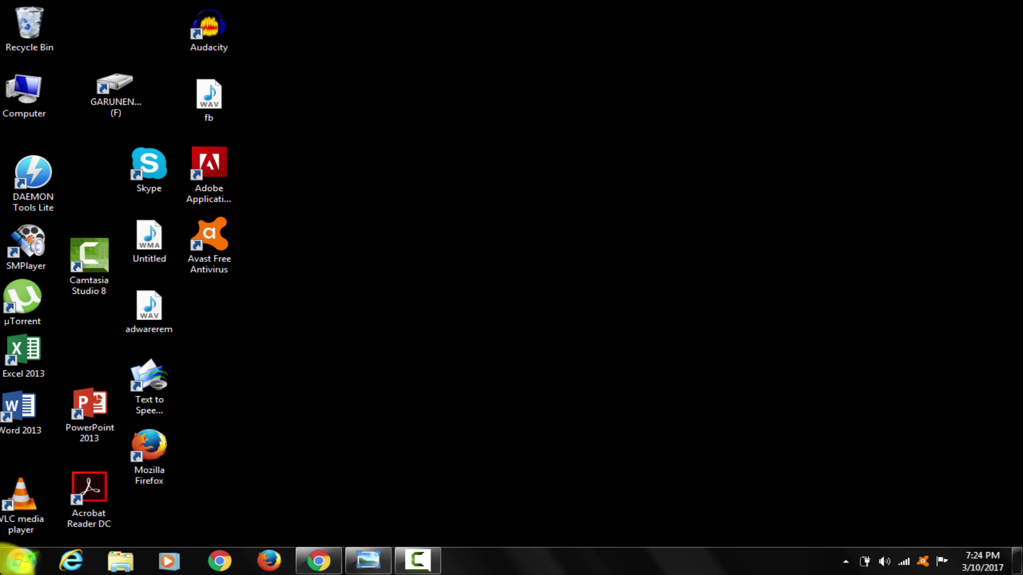
- Uninstall WinSnare from Control Panel's Programs and Features, confirming the removal
left_click(19, 560)
left_click(273, 370)
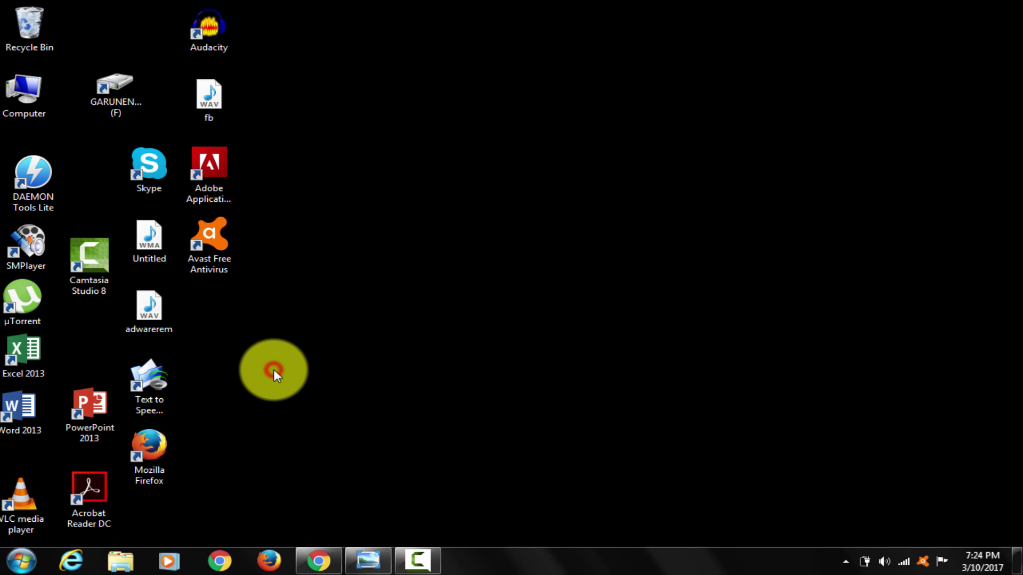
left_click(281, 333)
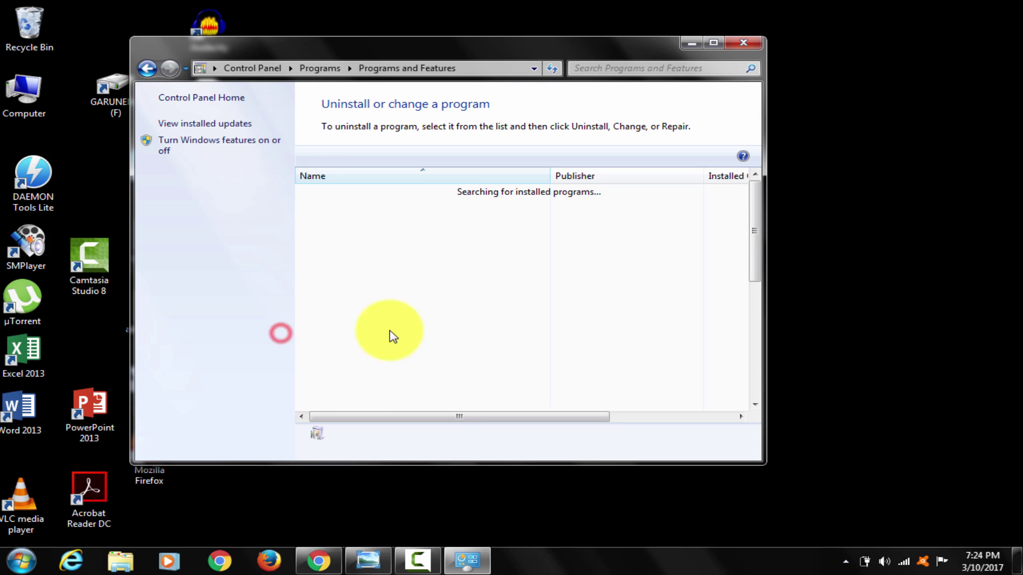
scroll(419, 318, "down", 6)
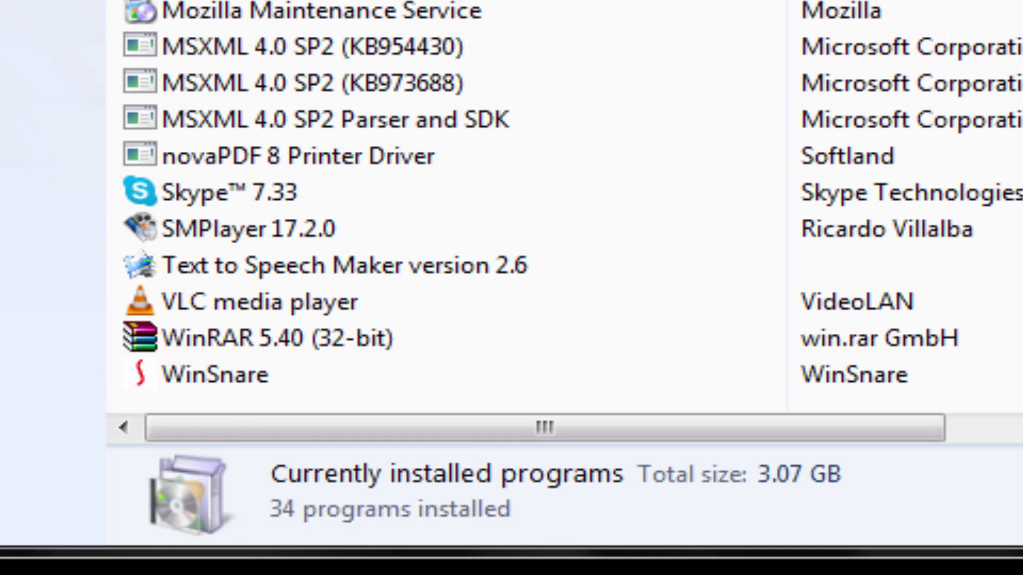
right_click(232, 376)
left_click(428, 403)
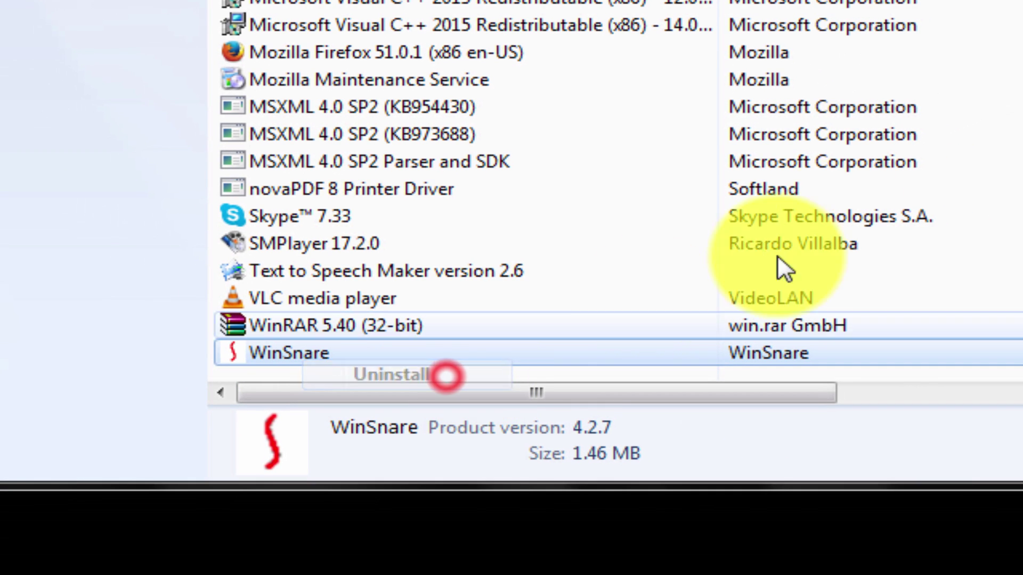
left_click(805, 114)
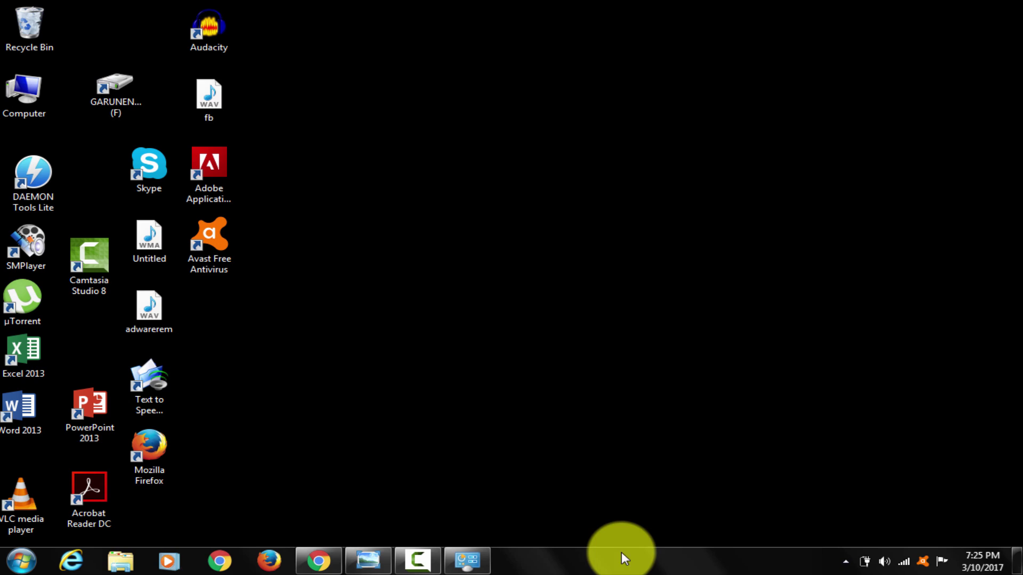
right_click(621, 573)
left_click(682, 527)
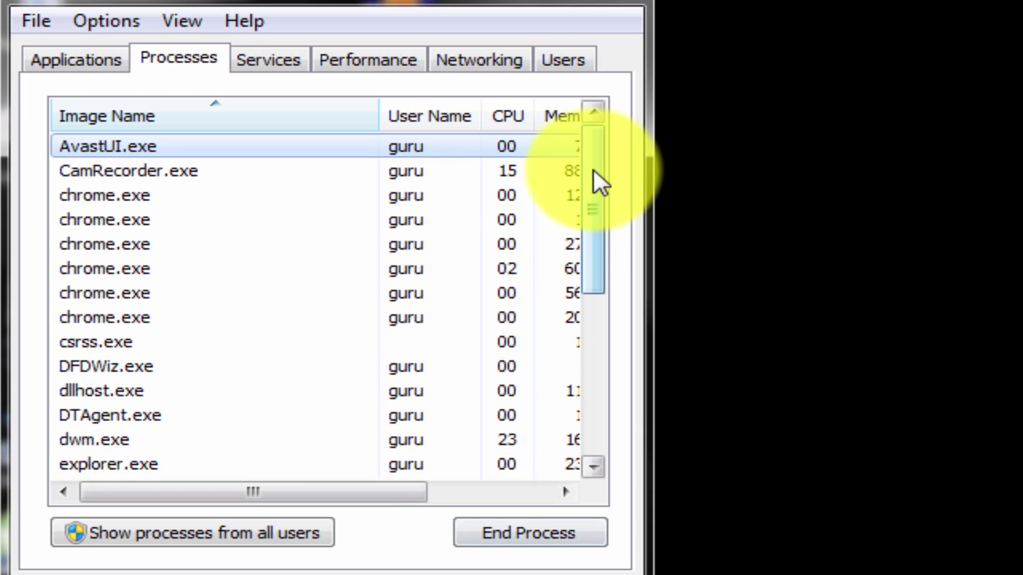
left_click_drag(594, 166, 645, 171)
left_click(323, 13)
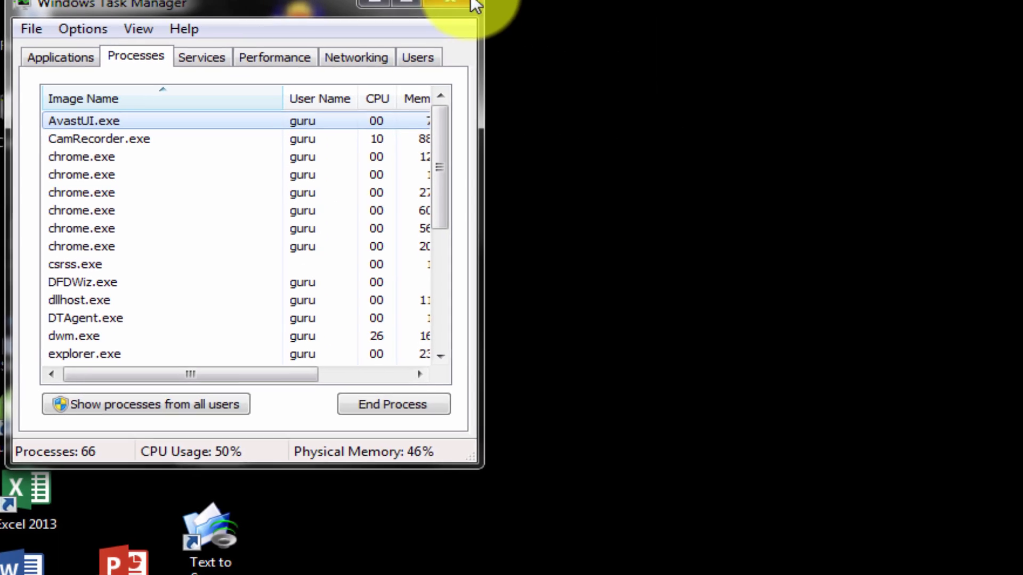
left_click(576, 261)
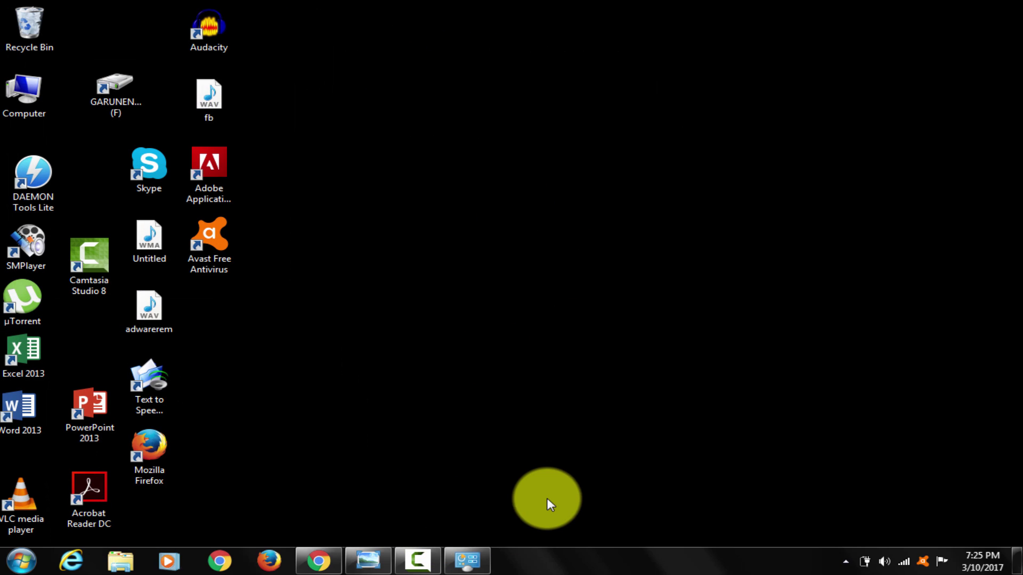
- Browse to the guru user folder at C:\Users\guru in Explorer
left_click(462, 563)
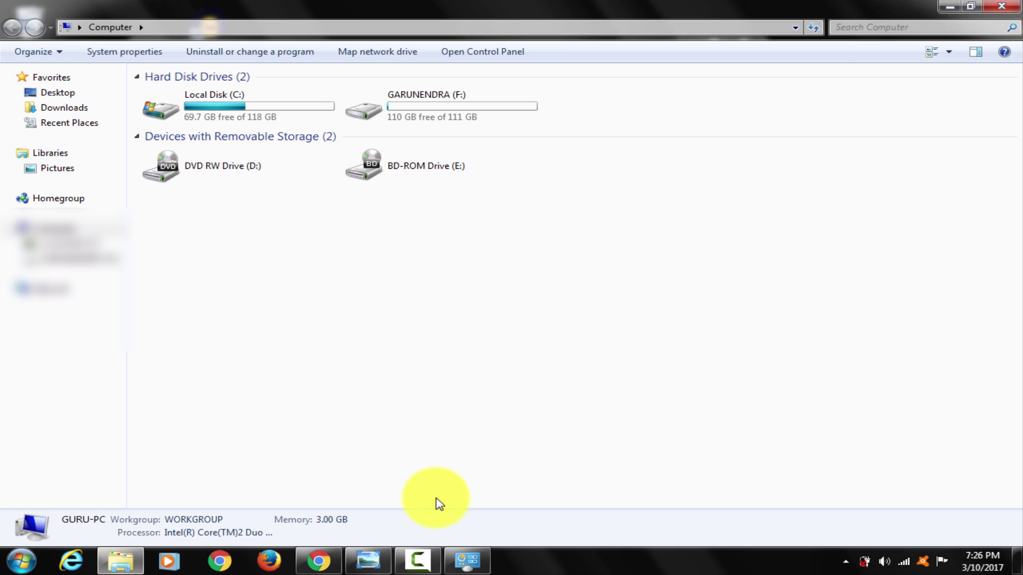
double_click(279, 110)
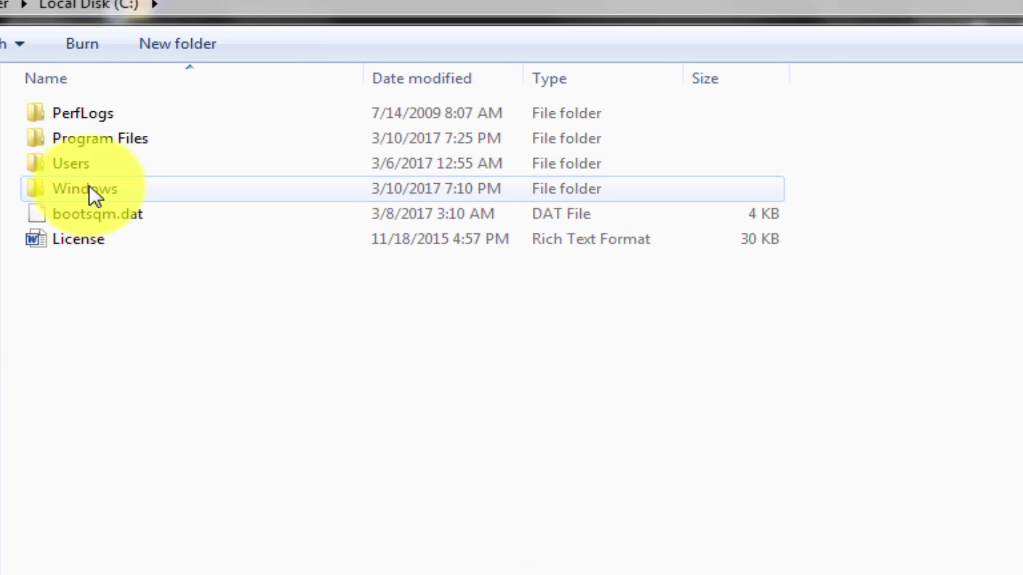
double_click(71, 163)
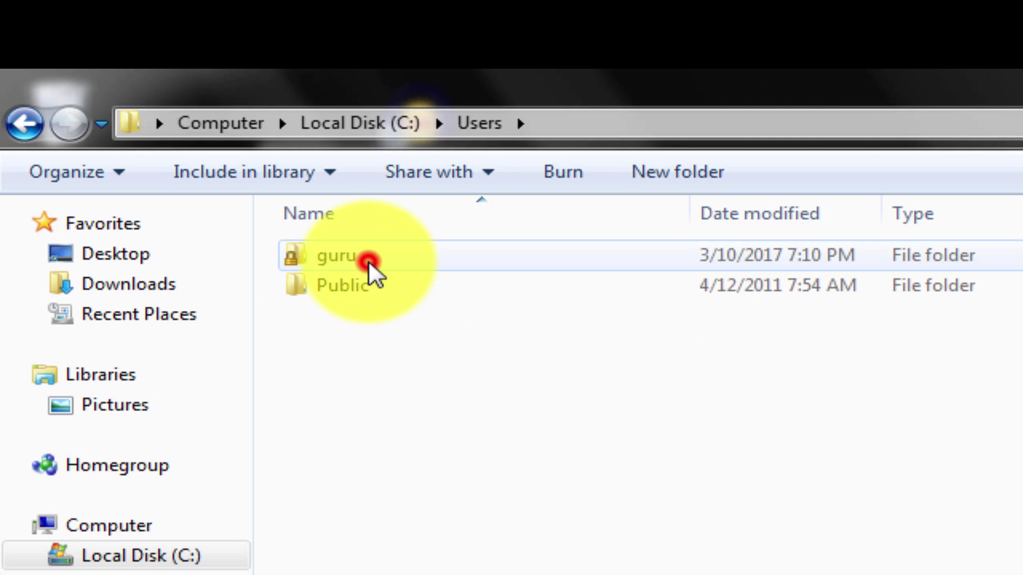
double_click(372, 266)
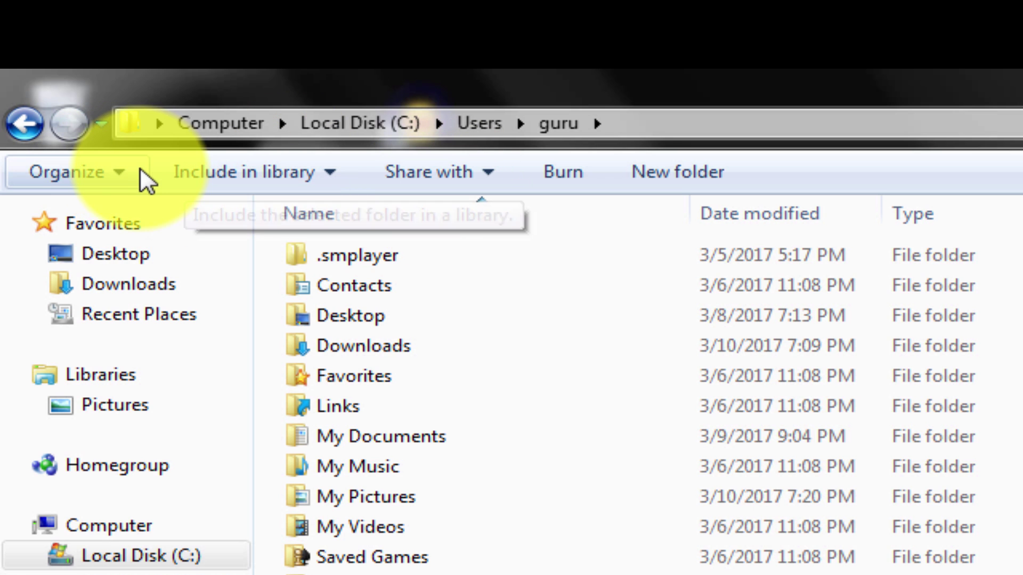
- Turn on 'Show hidden files, folders, and drives' in Folder and search options
left_click(126, 171)
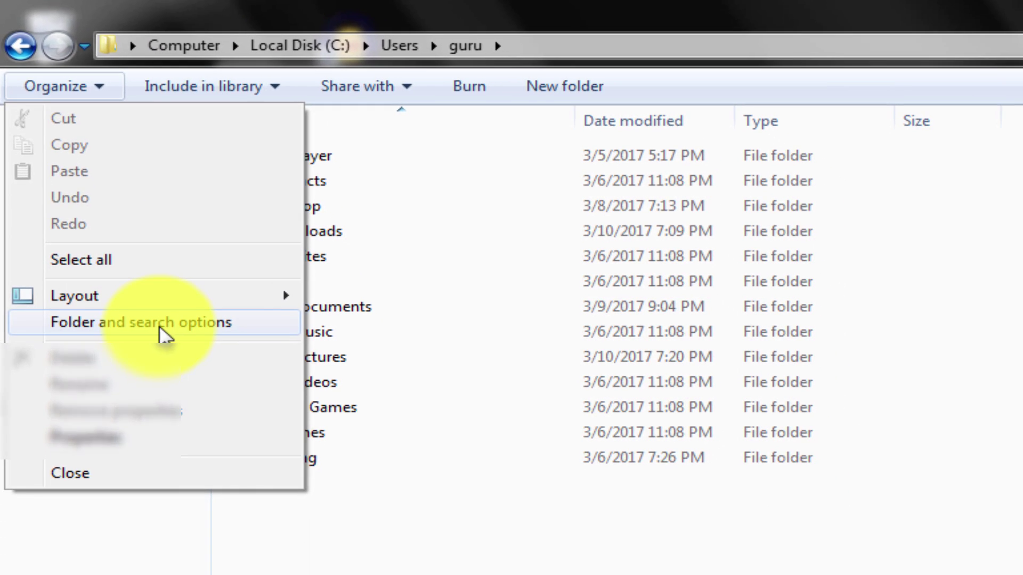
left_click(191, 459)
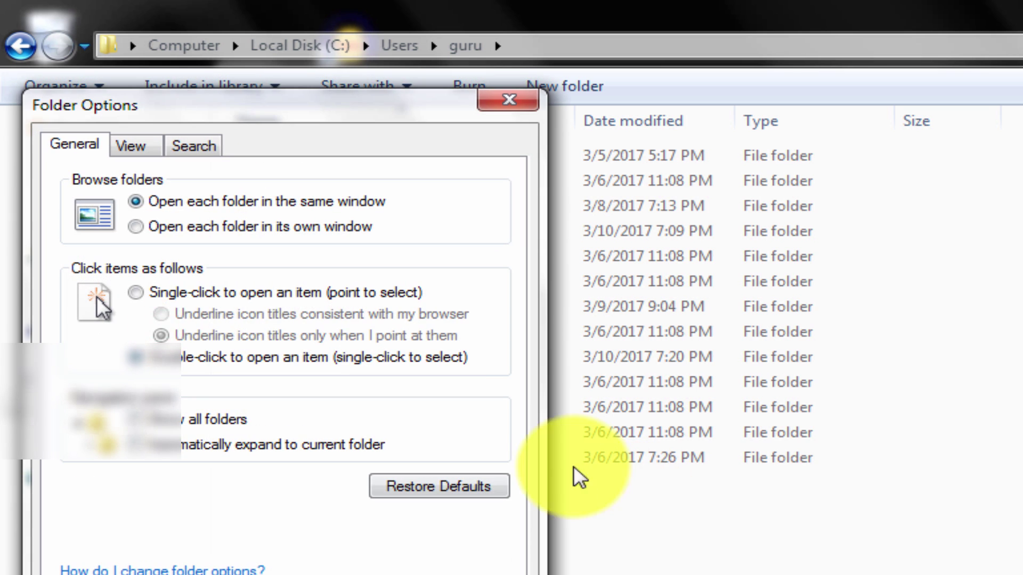
left_click(141, 145)
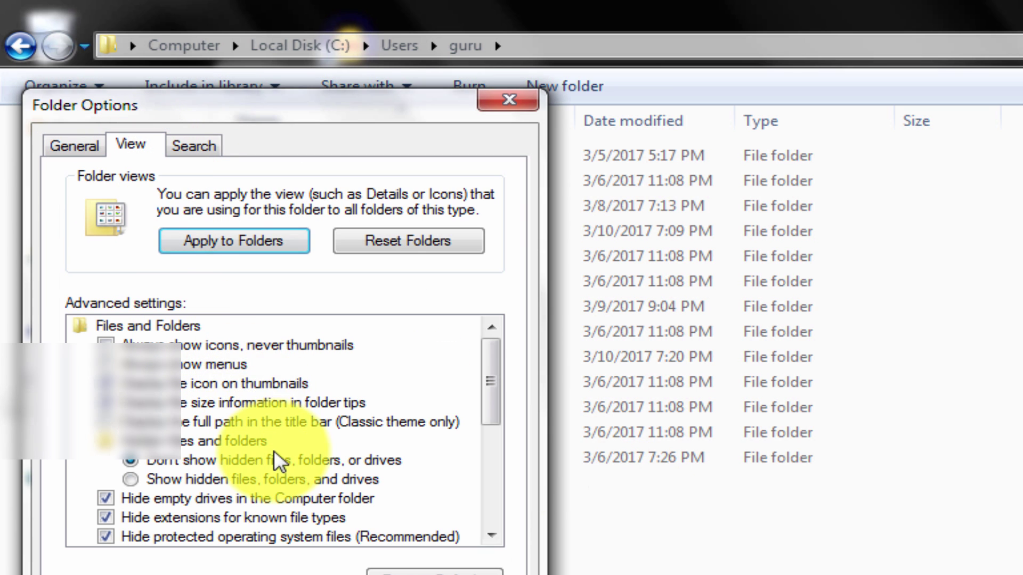
left_click(162, 479)
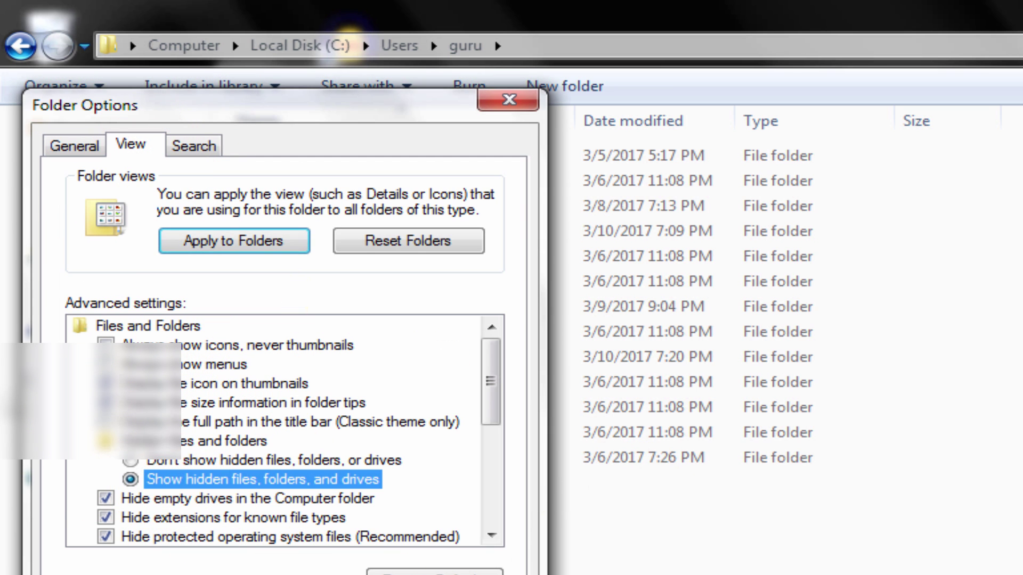
left_click(347, 574)
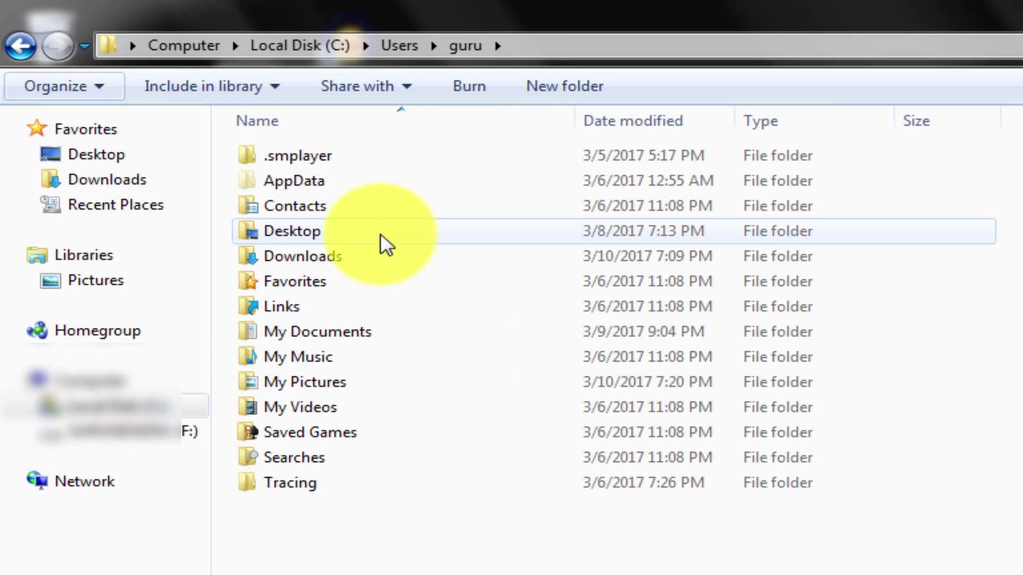
- Open the AppData\Roaming folder
double_click(311, 180)
left_click(339, 208)
double_click(338, 207)
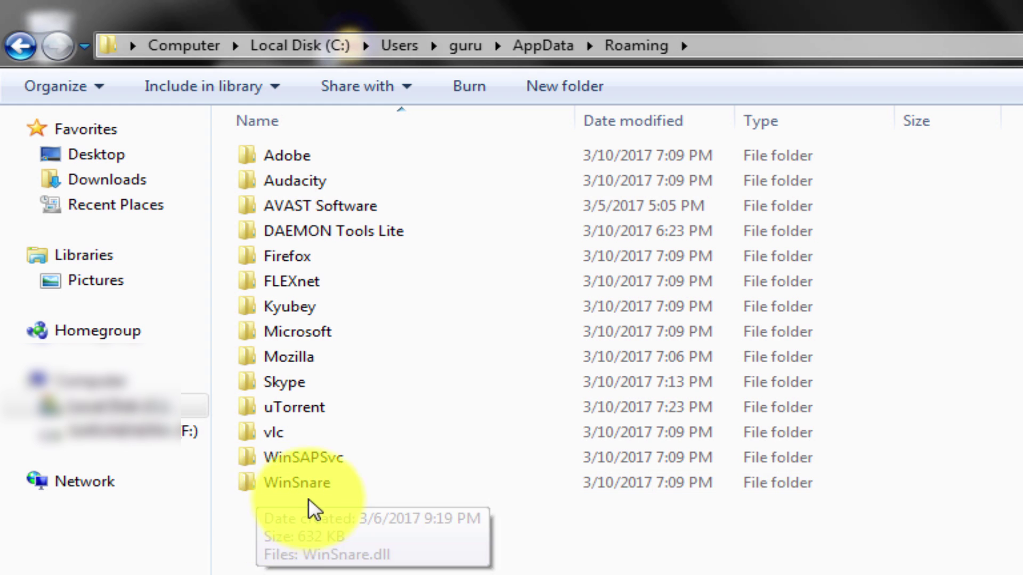
- Permanently delete the WinSnare folder, which fails because WinSnare.dll is in use
mouse_move(296, 486)
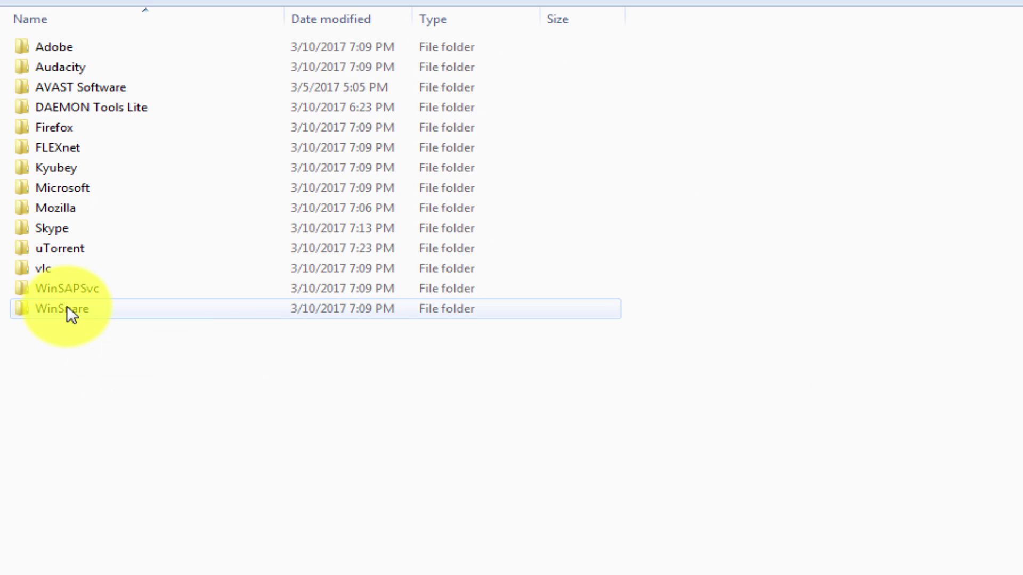
left_click(67, 308)
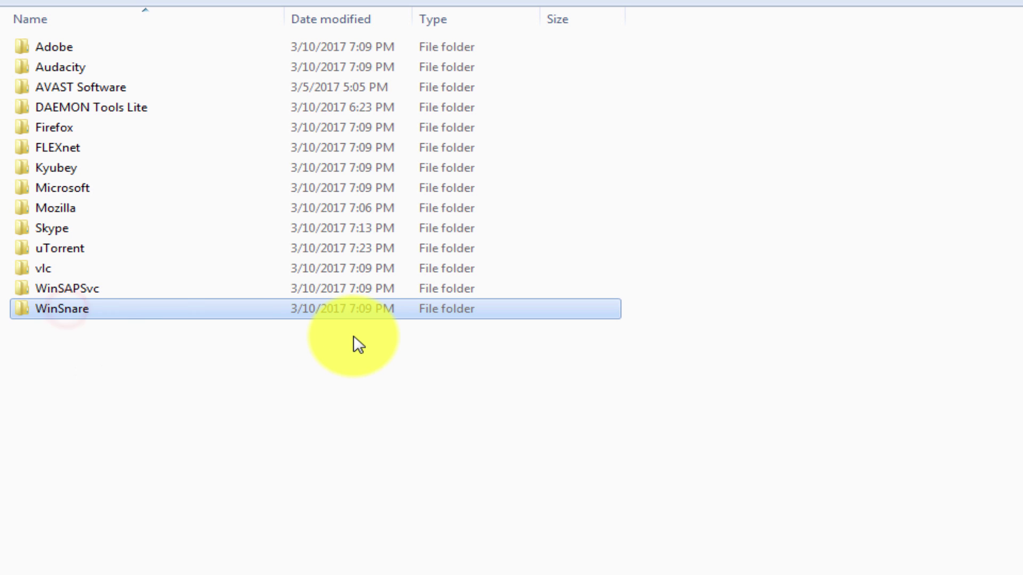
key("shift+Delete")
key("Return")
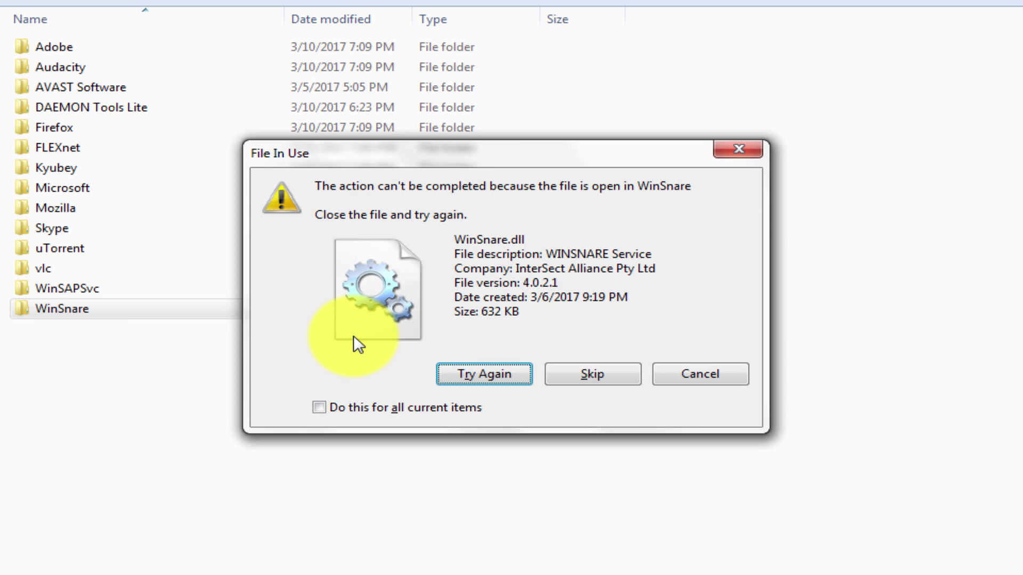
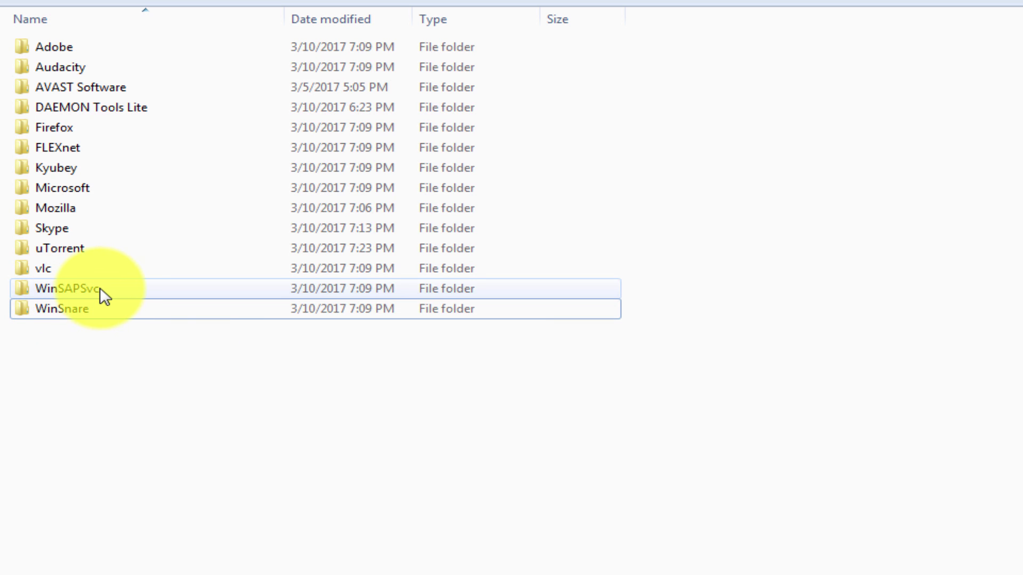
- Launch services.msc from the Run dialog and close the Programs and Features window
mouse_move(102, 288)
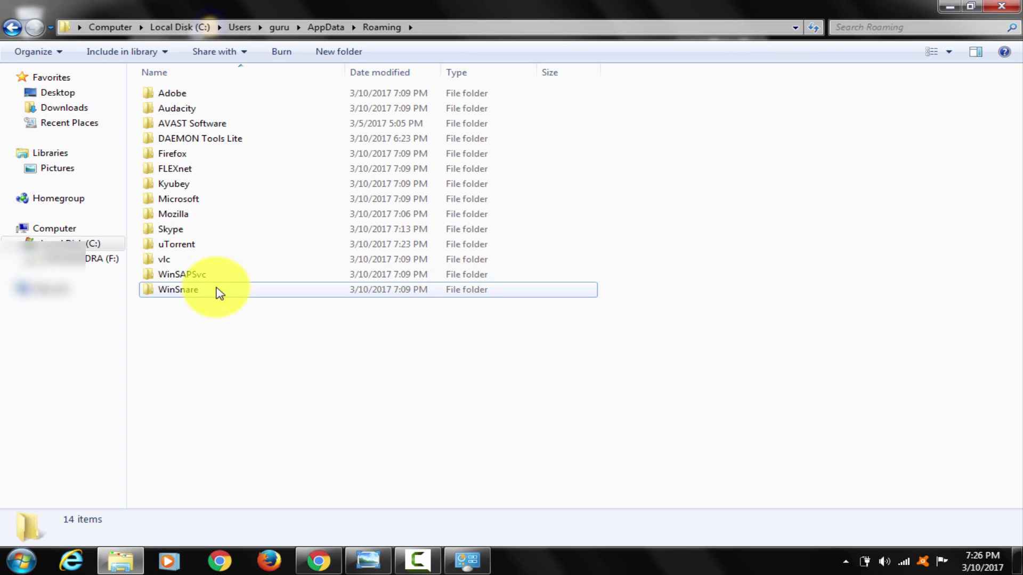
left_click(334, 351)
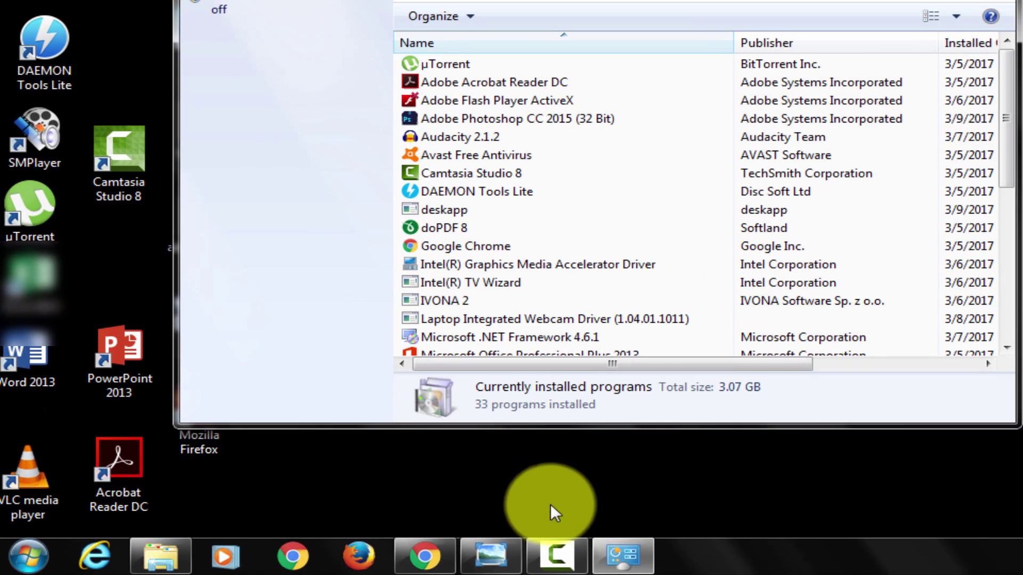
key("super")
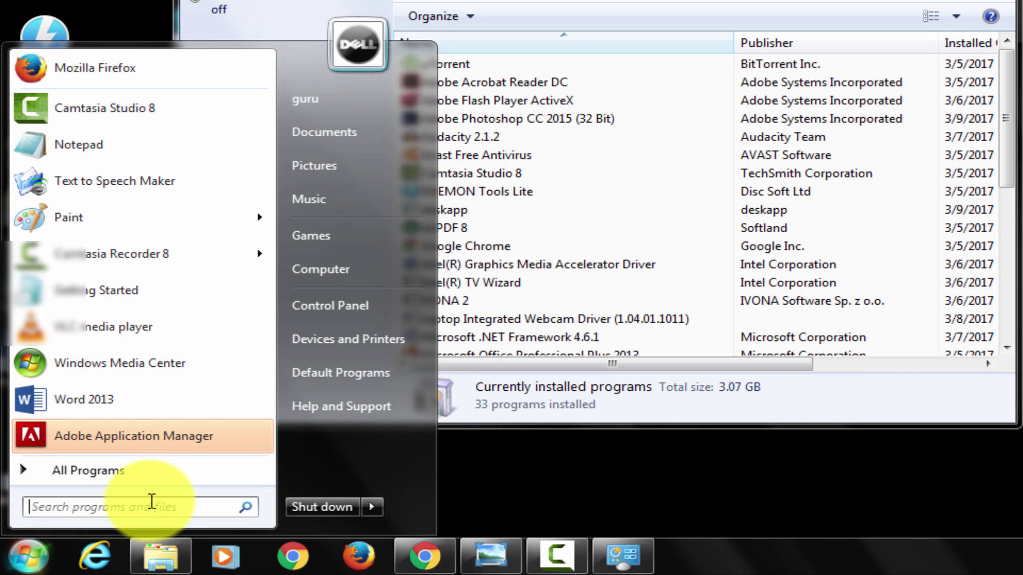
type("run")
key("Return")
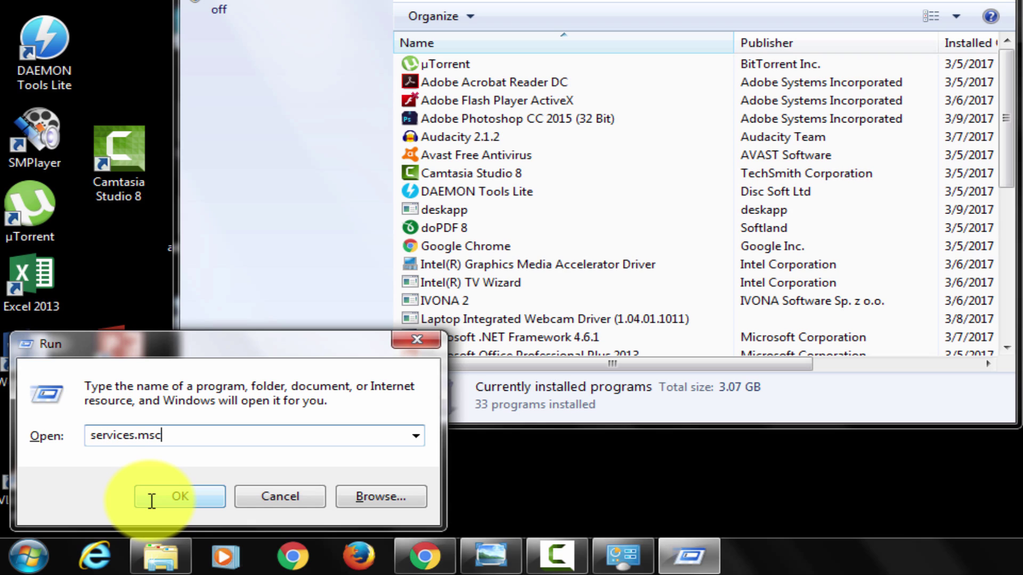
left_click(152, 498)
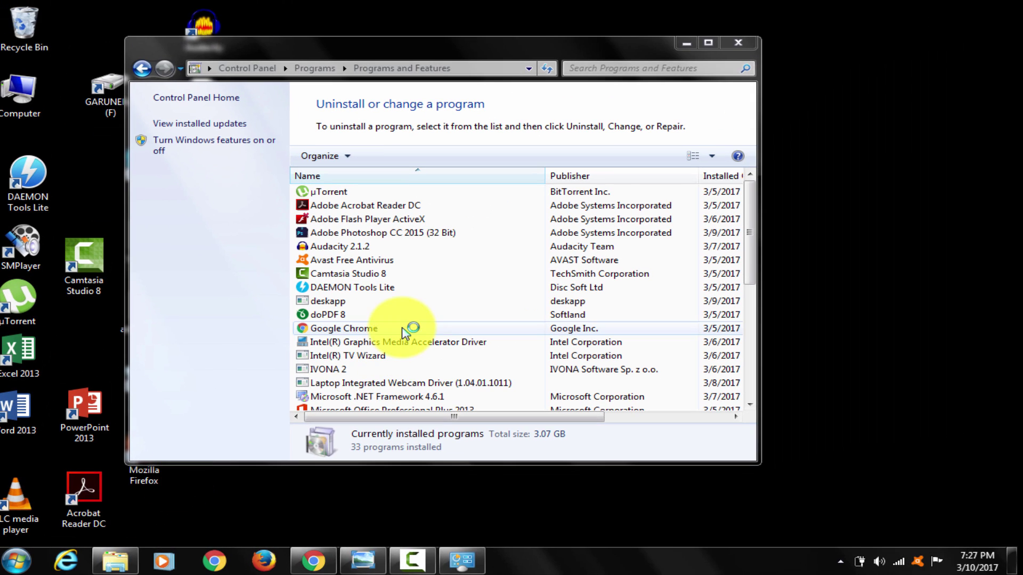
left_click(738, 42)
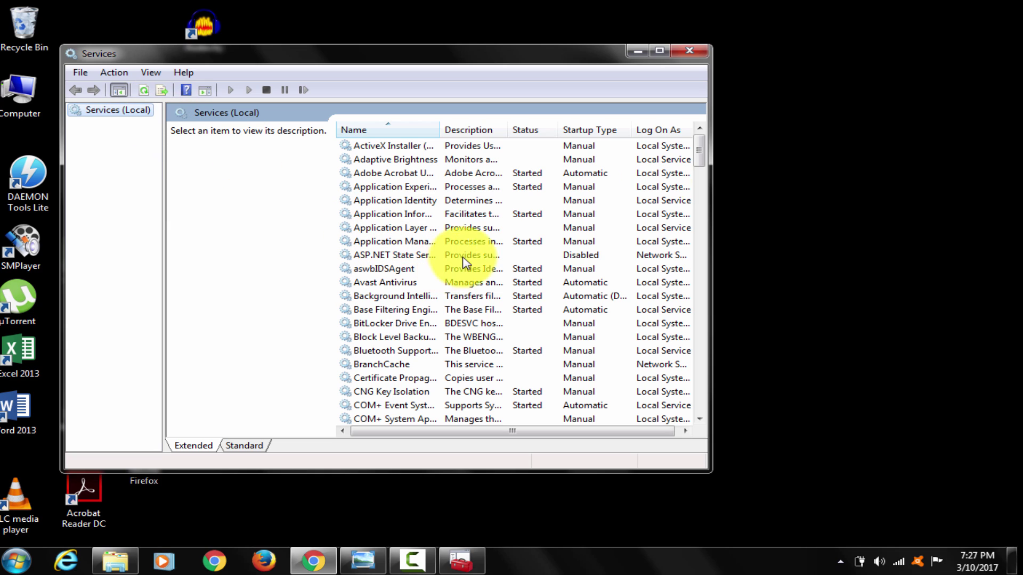
- Stop the WinSnare service, then the WinSAPSvc service, leaving both set to Automatic startup
left_click_drag(699, 149, 676, 434)
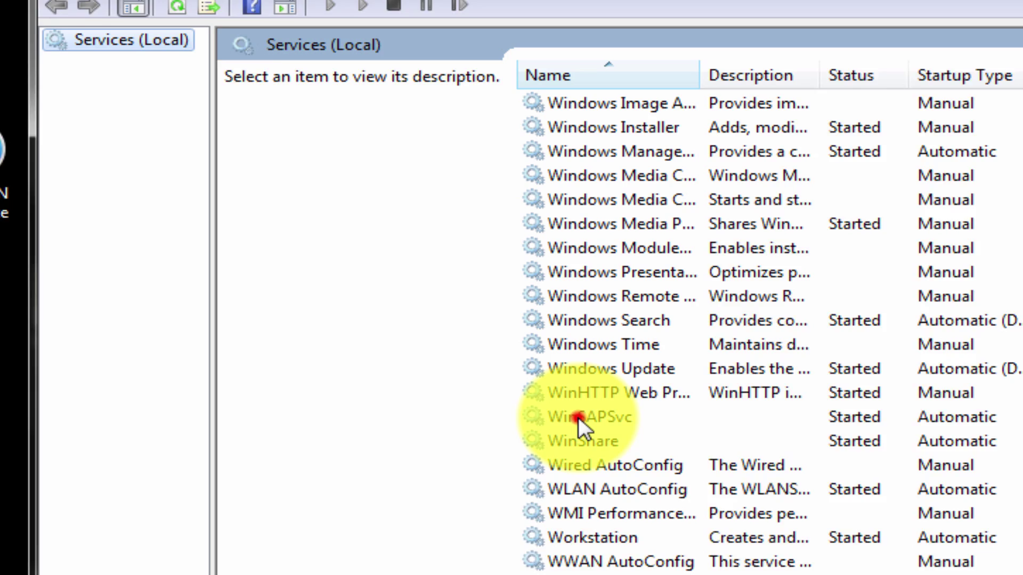
left_click(438, 354)
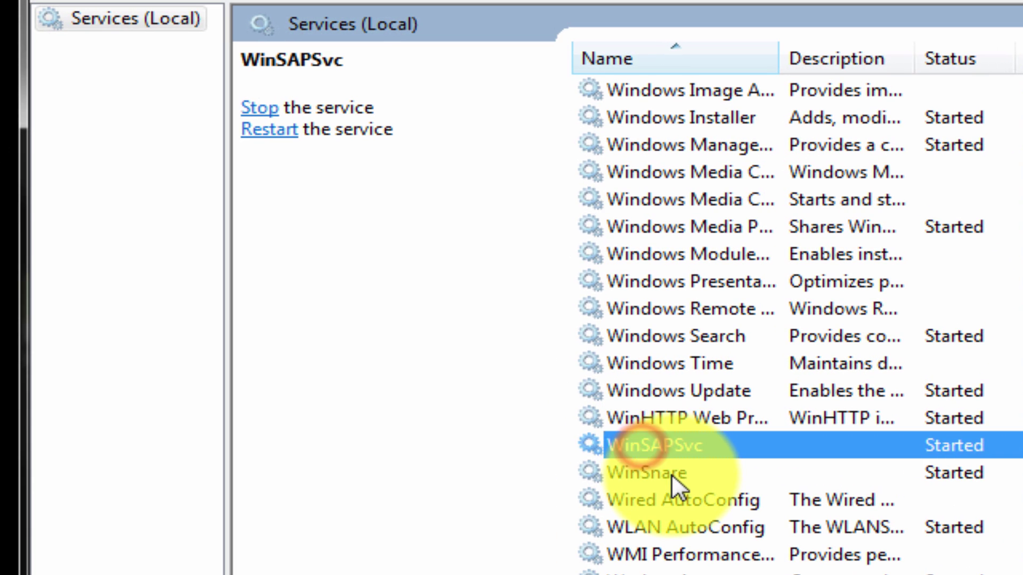
left_click(460, 373)
left_click(460, 355)
left_click(672, 475)
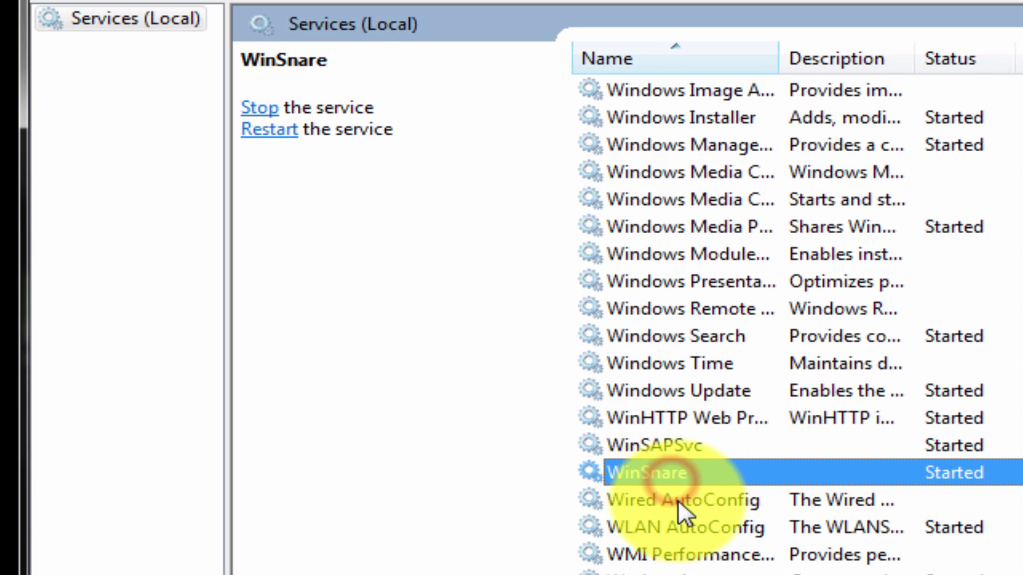
right_click(667, 475)
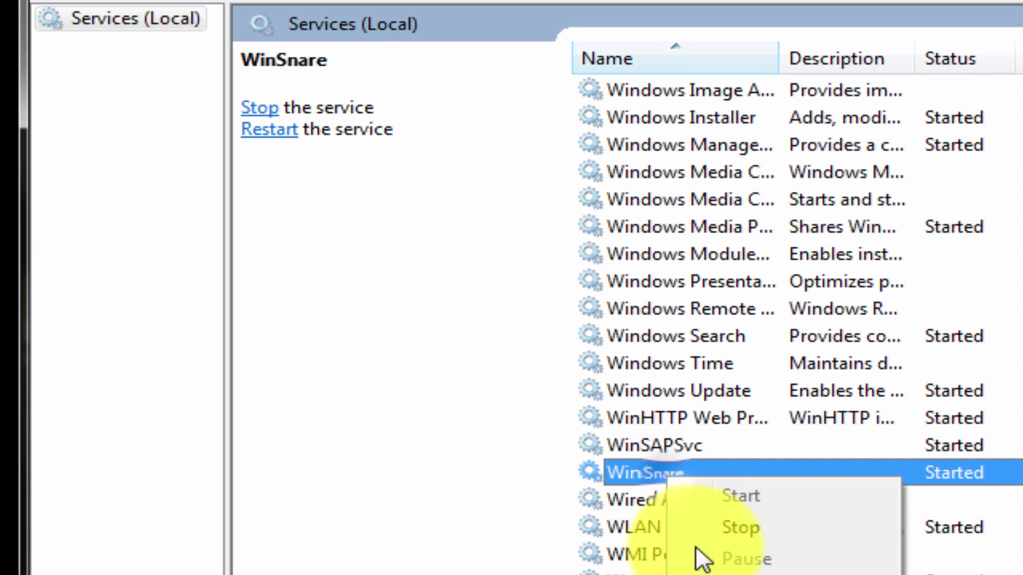
left_click(743, 530)
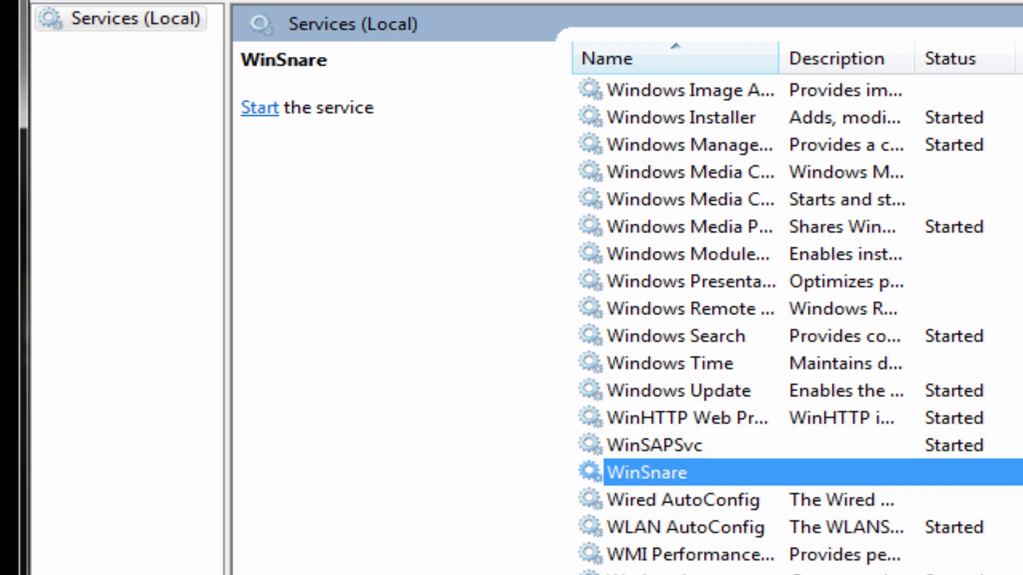
right_click(647, 446)
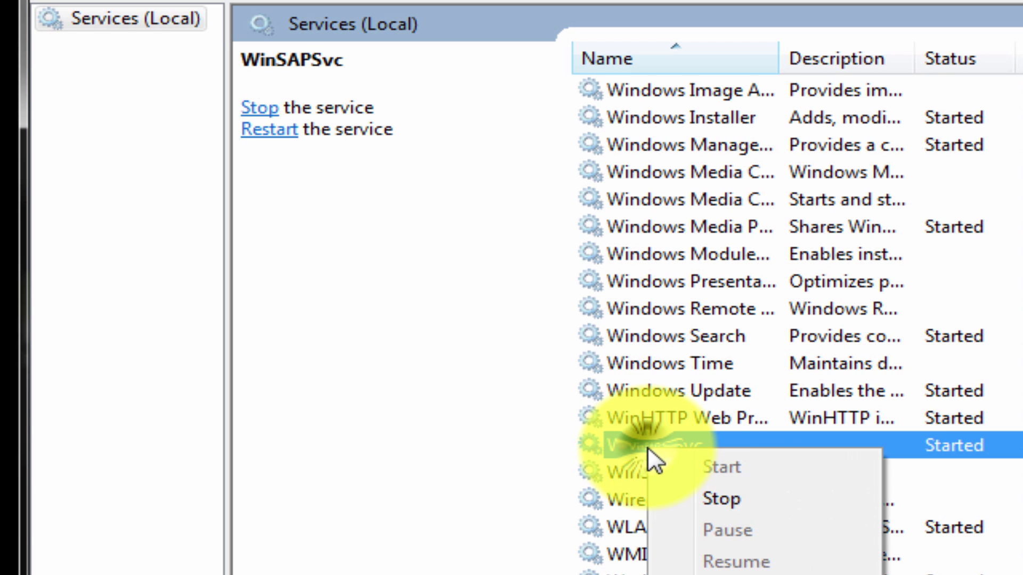
left_click(741, 497)
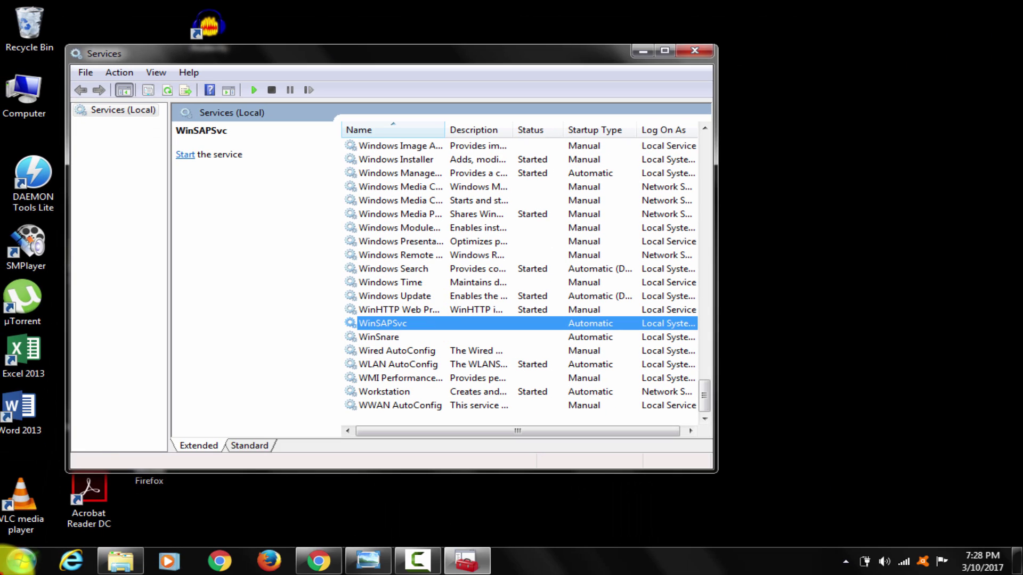
- Run taskschd.msc from the Run dialog and close the Services window
key("super")
type("run")
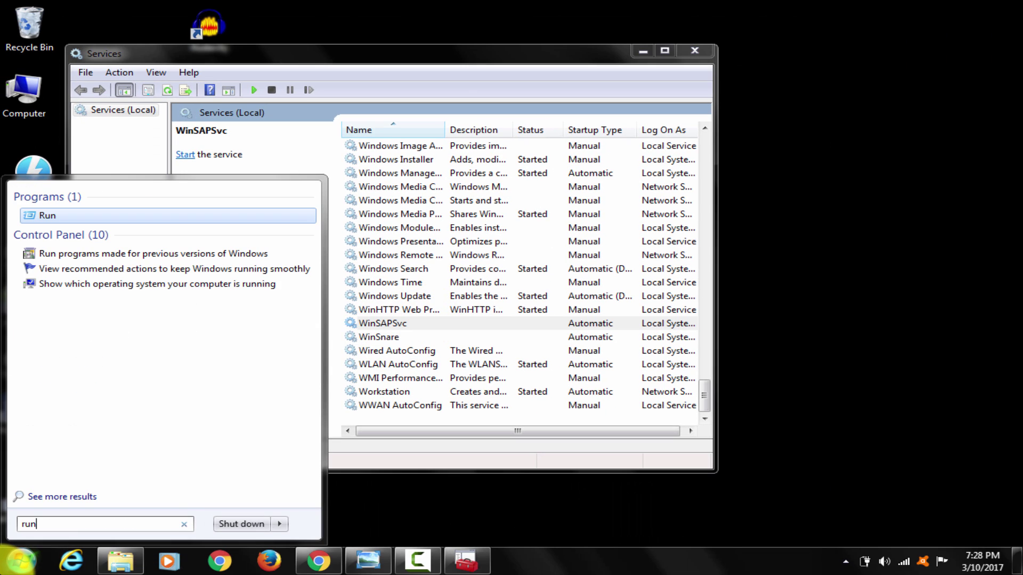
key("Return")
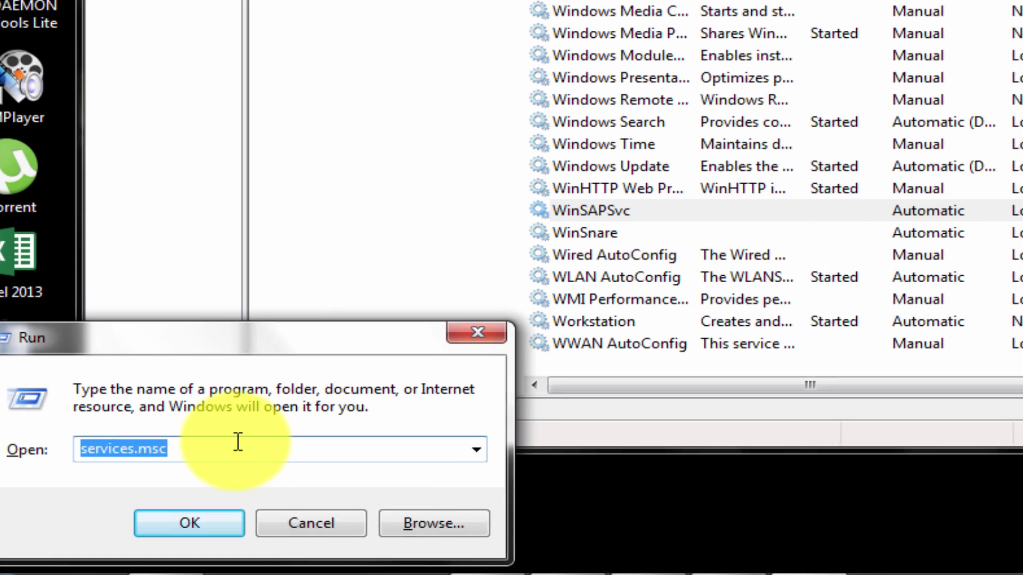
type("taskschd.")
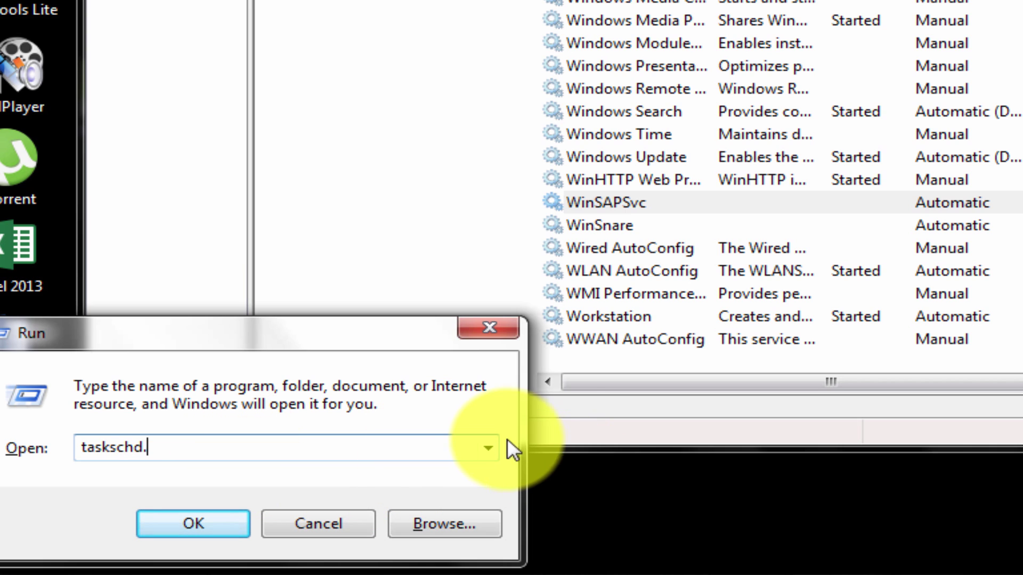
left_click(493, 447)
left_click(491, 444)
left_click(287, 440)
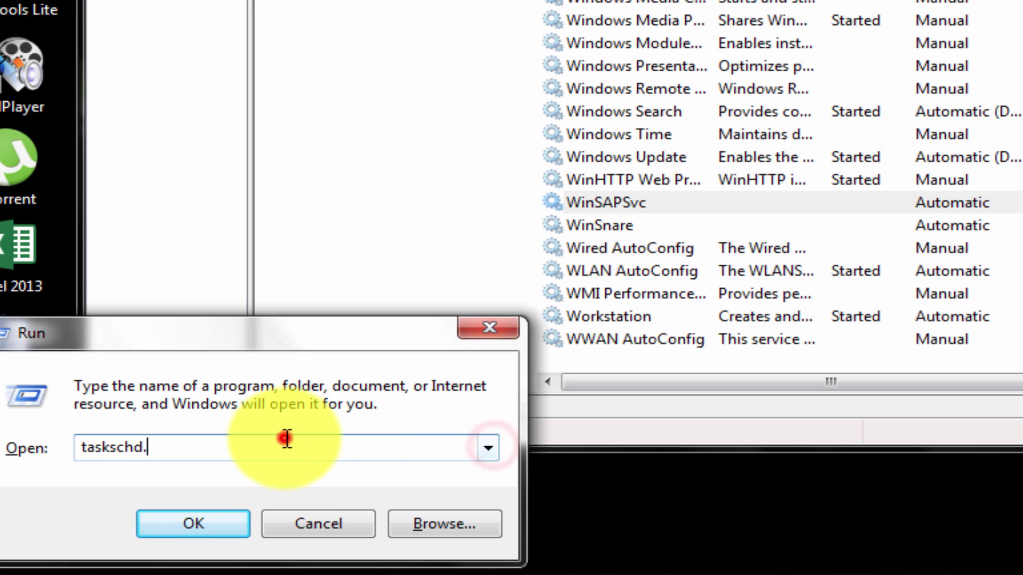
type("msc")
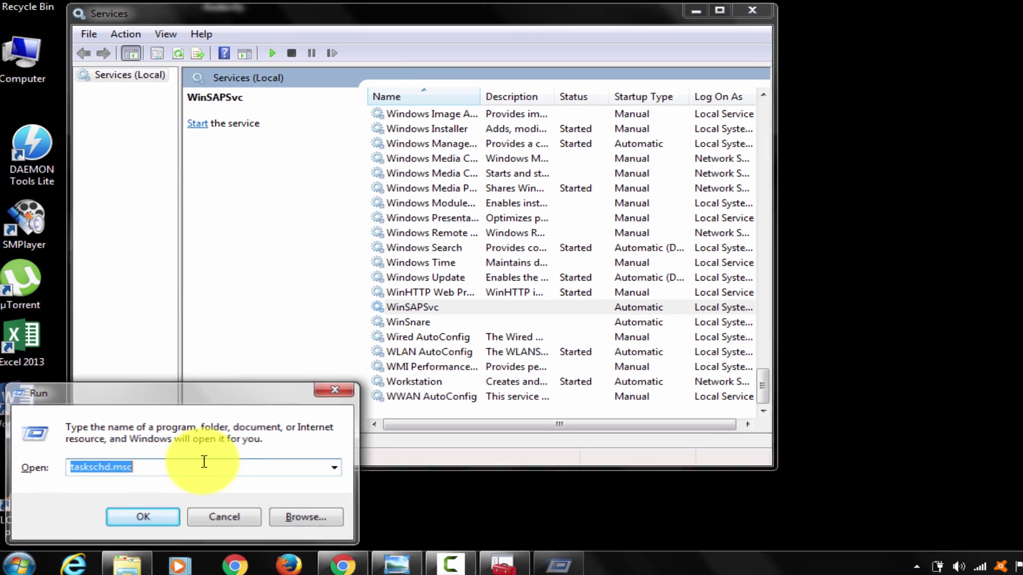
key("Return")
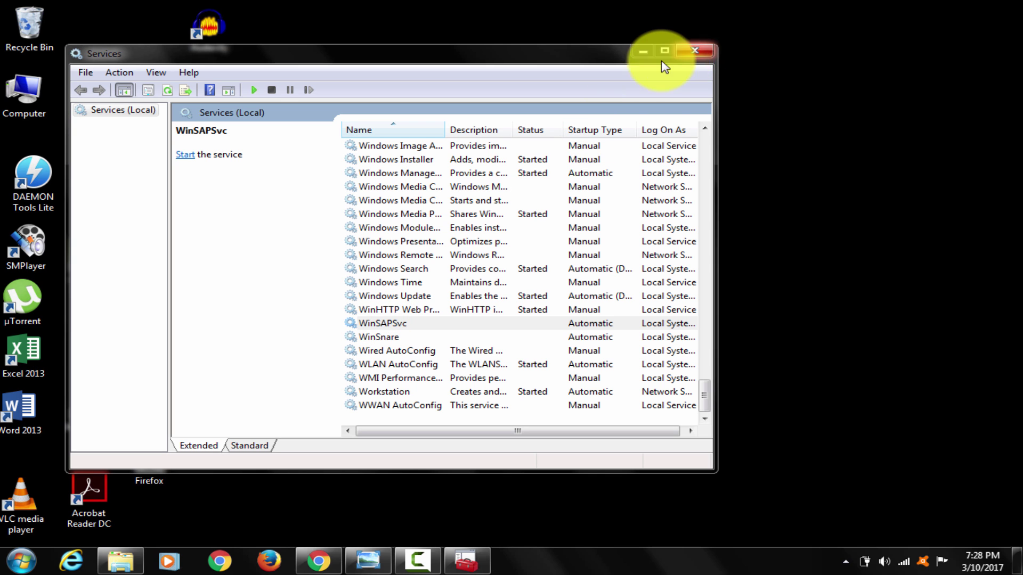
left_click(699, 54)
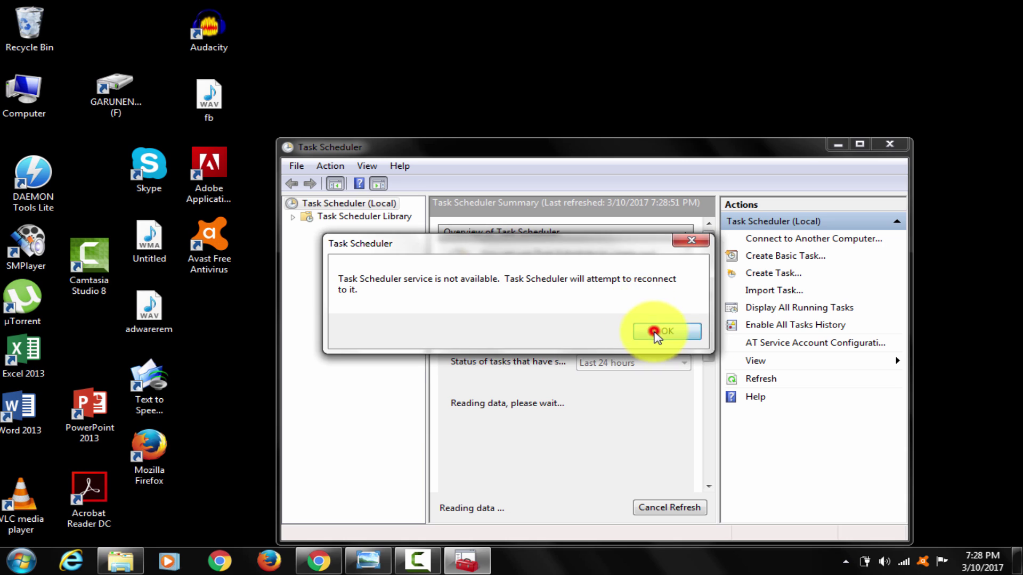
- Dismiss the service-unavailable warning, review the 45 active tasks for adware, and close Task Scheduler
left_click(655, 333)
left_click_drag(690, 270, 692, 403)
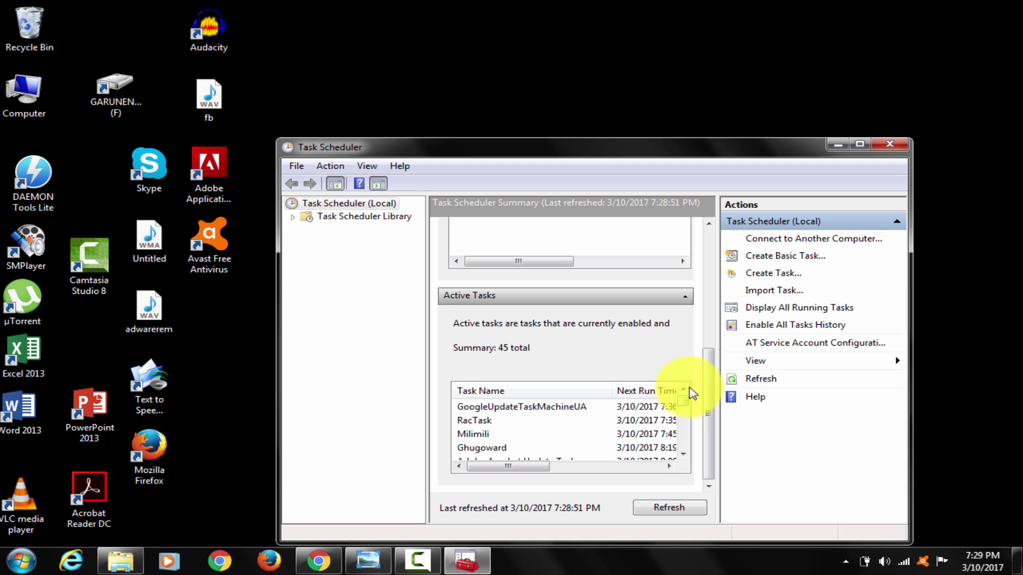
left_click(888, 144)
- Open the Run dialog from Start search and run regedit
left_click(19, 561)
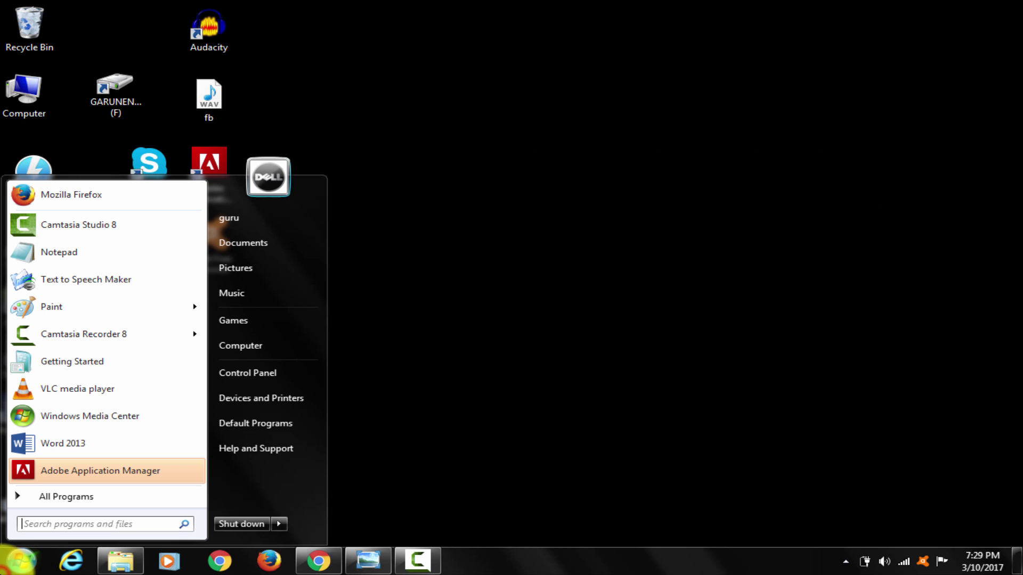
type("run")
key("Return")
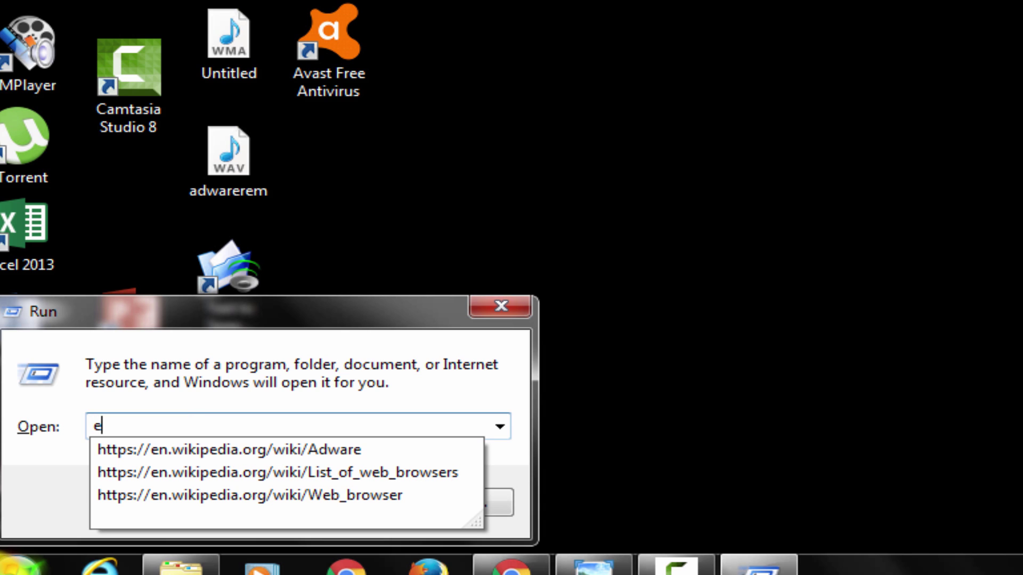
key("BackSpace")
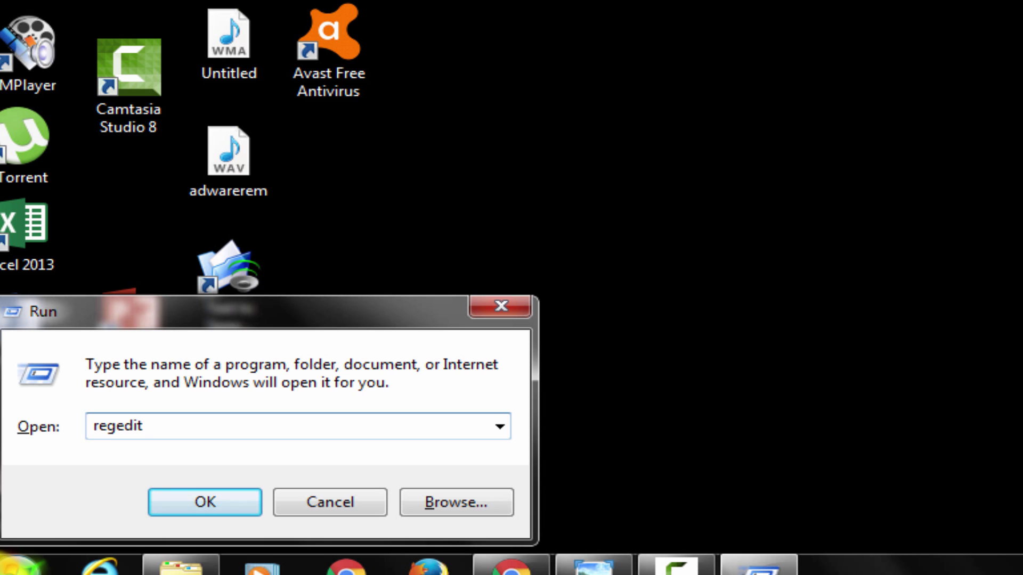
key("Return")
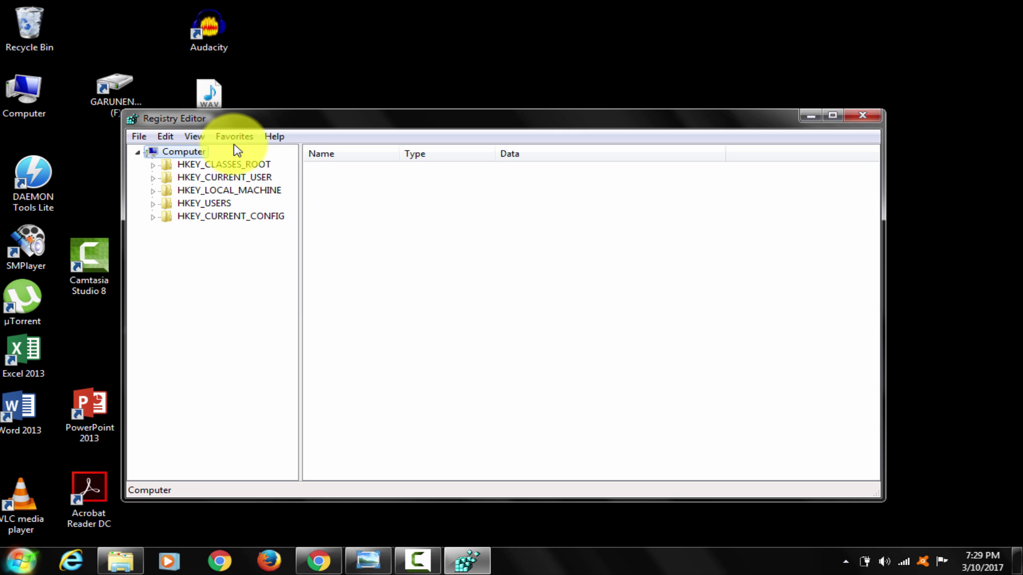
- Search the registry for 'winsnare' across keys, values and data
left_click(176, 138)
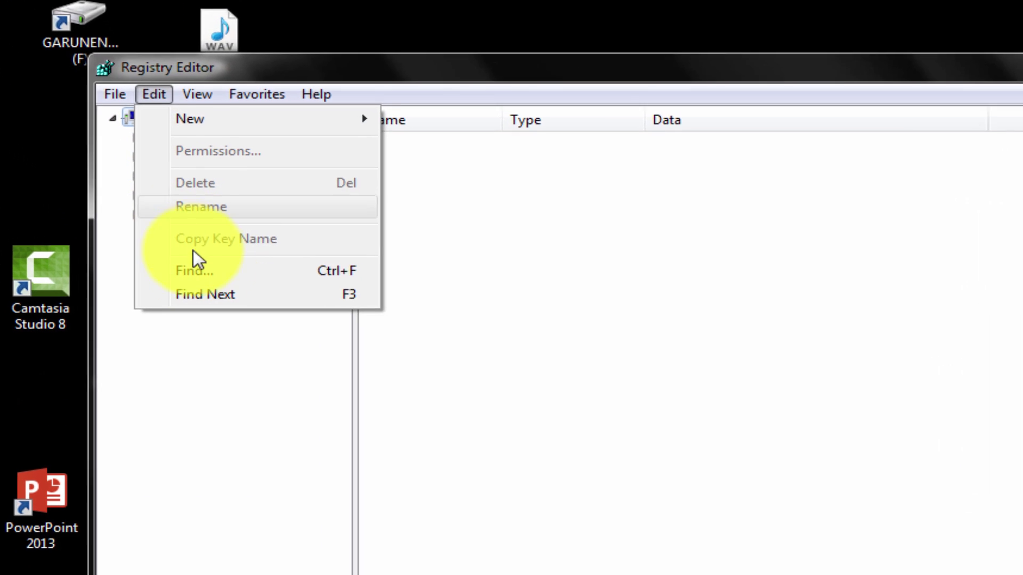
left_click(212, 271)
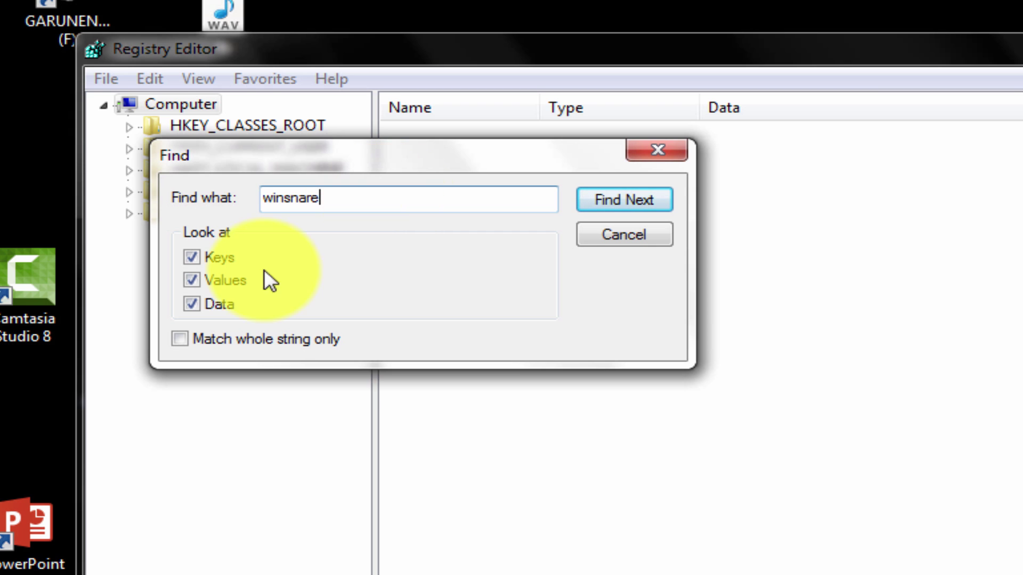
left_click(622, 200)
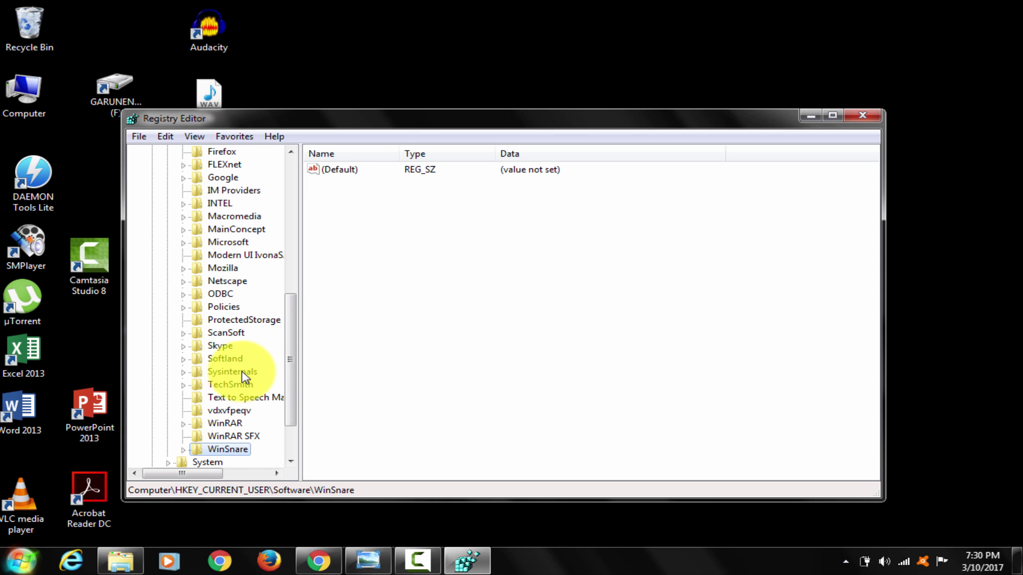
- Delete the HKCU\Software\WinSnare key and find the next winsnare match
right_click(222, 450)
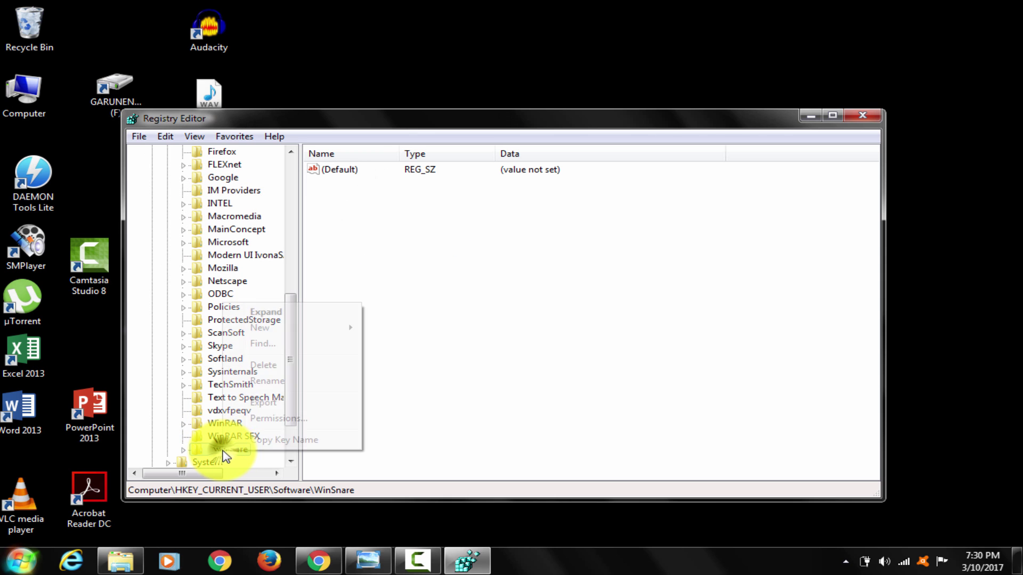
left_click(308, 367)
left_click(585, 277)
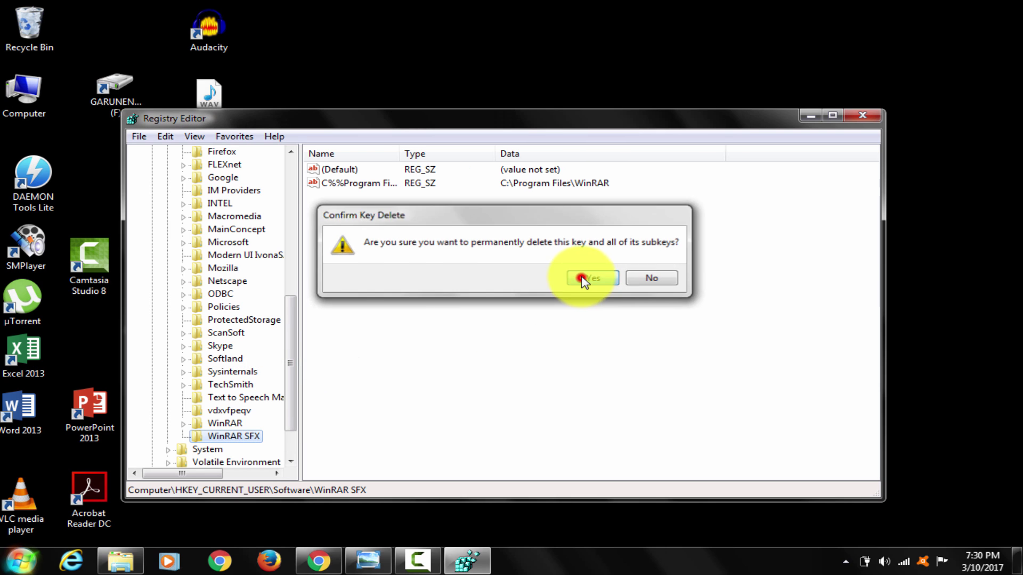
left_click(167, 137)
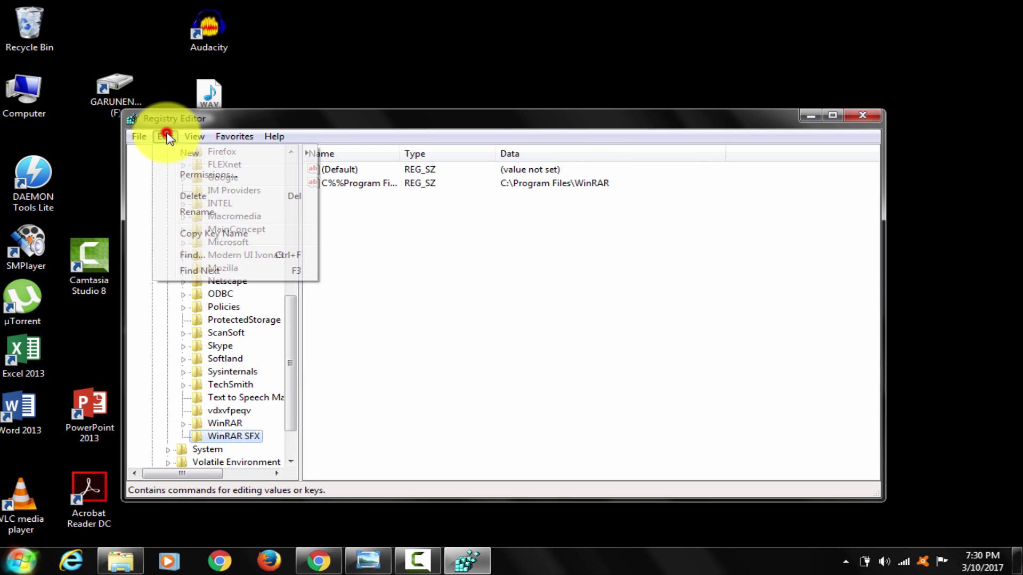
left_click(202, 272)
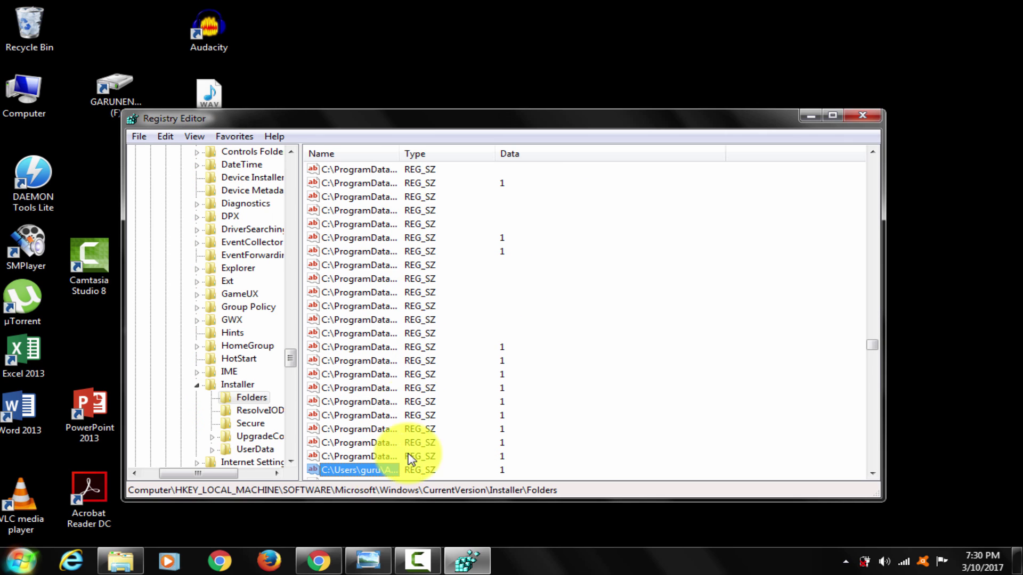
- Delete the Installer\Folders value pointing to the Roaming WinSnare folder and continue searching
left_click_drag(399, 151, 600, 157)
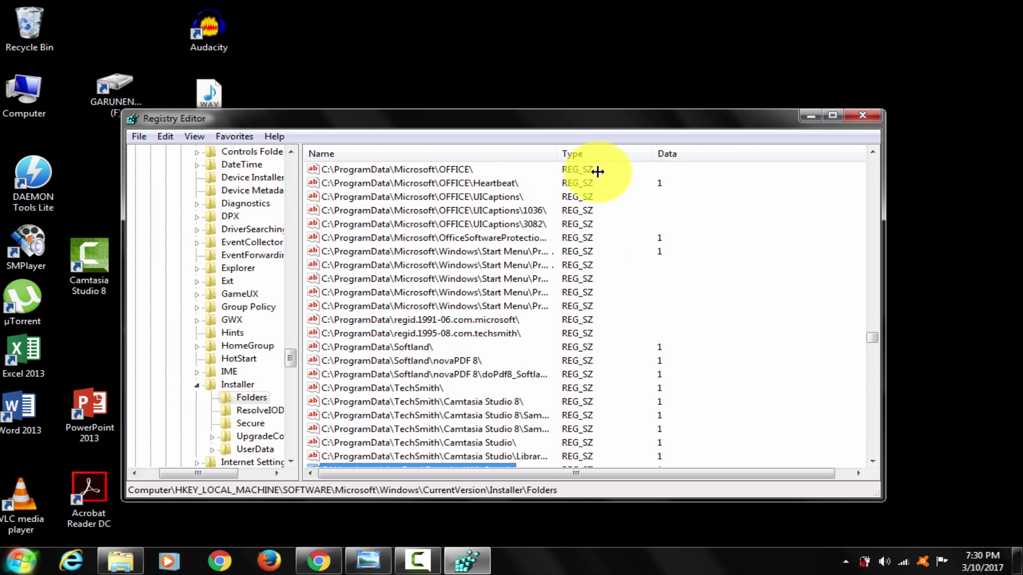
scroll(478, 246, "down", 2)
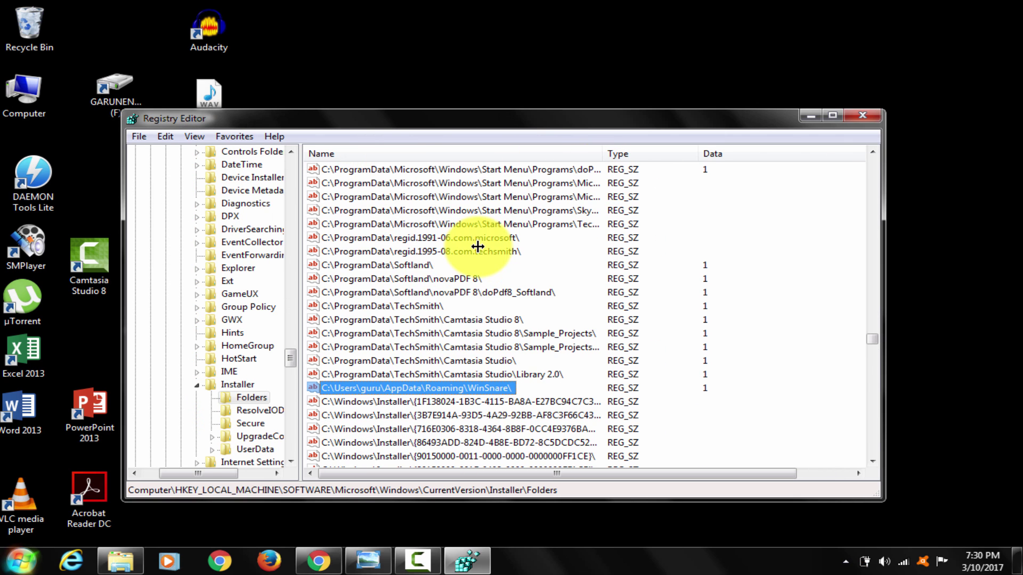
right_click(453, 387)
left_click(523, 432)
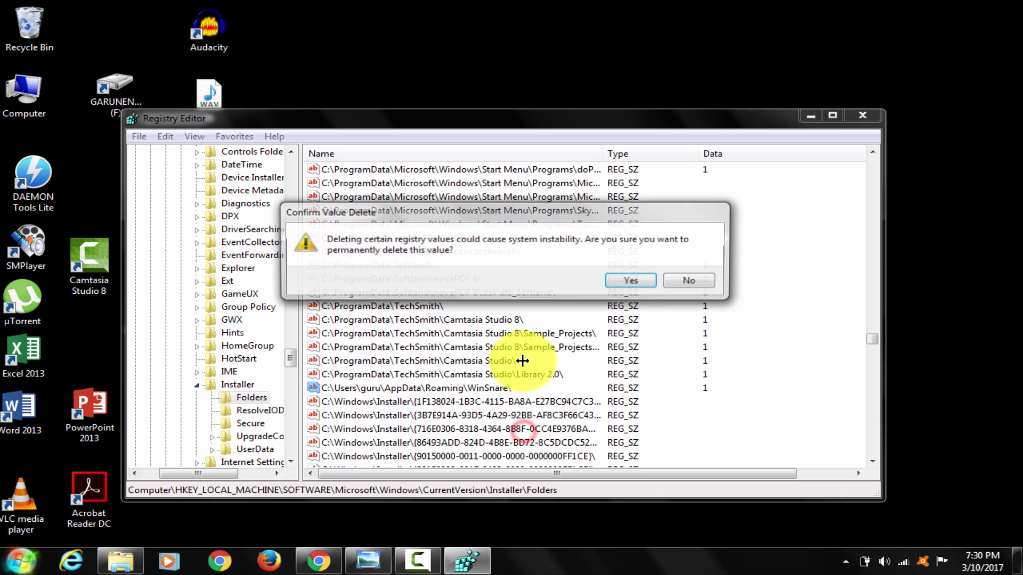
left_click(643, 281)
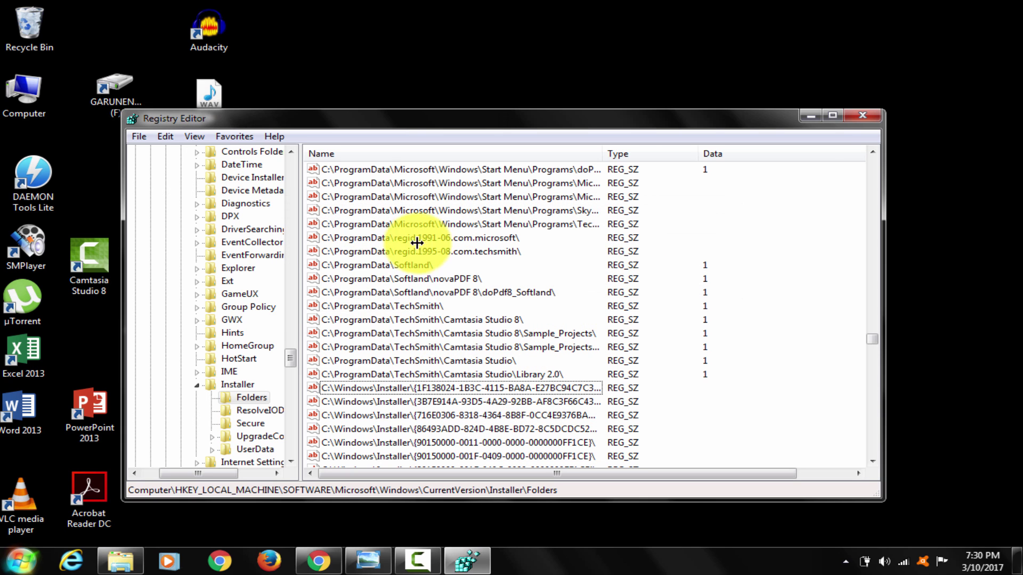
left_click(165, 137)
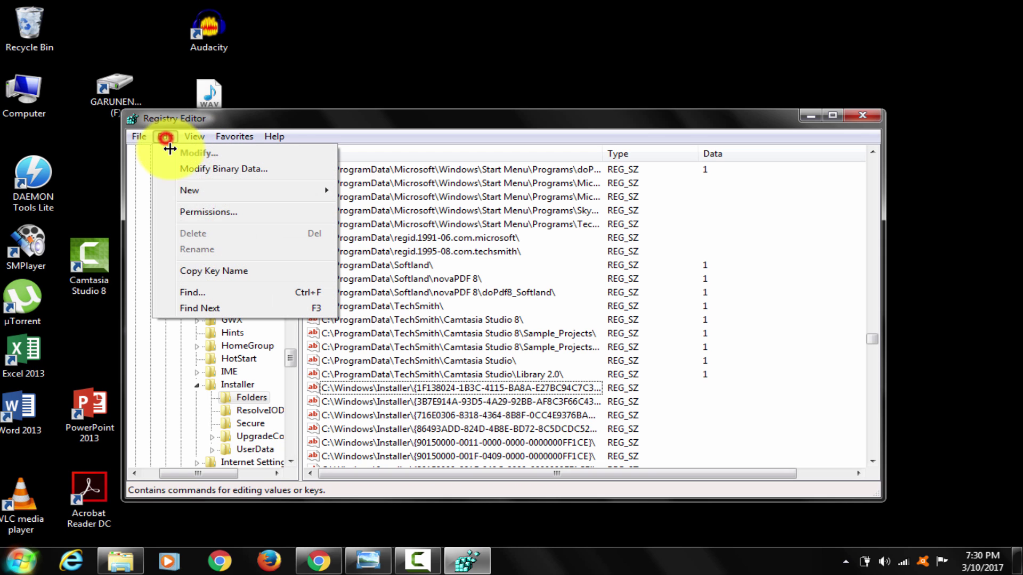
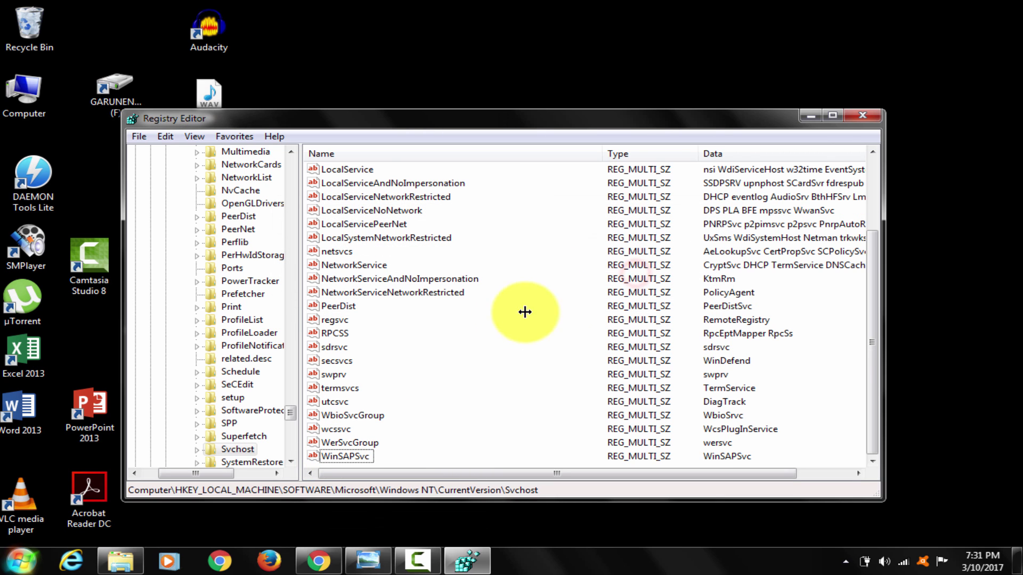
- Repeat Find Next until the WinSnare key under ControlSet001\services\eventlog\Application is found
left_click(165, 136)
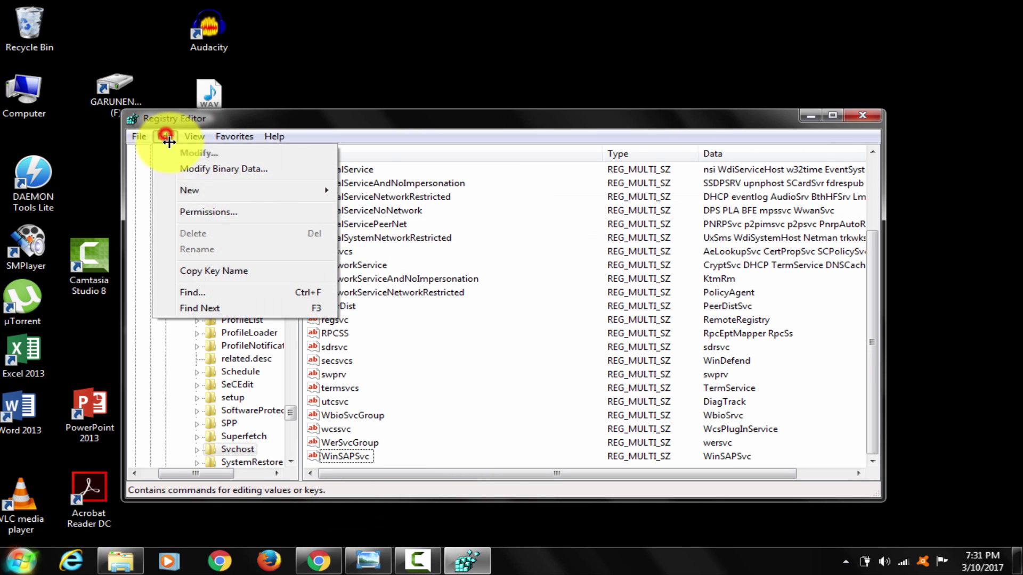
left_click(215, 303)
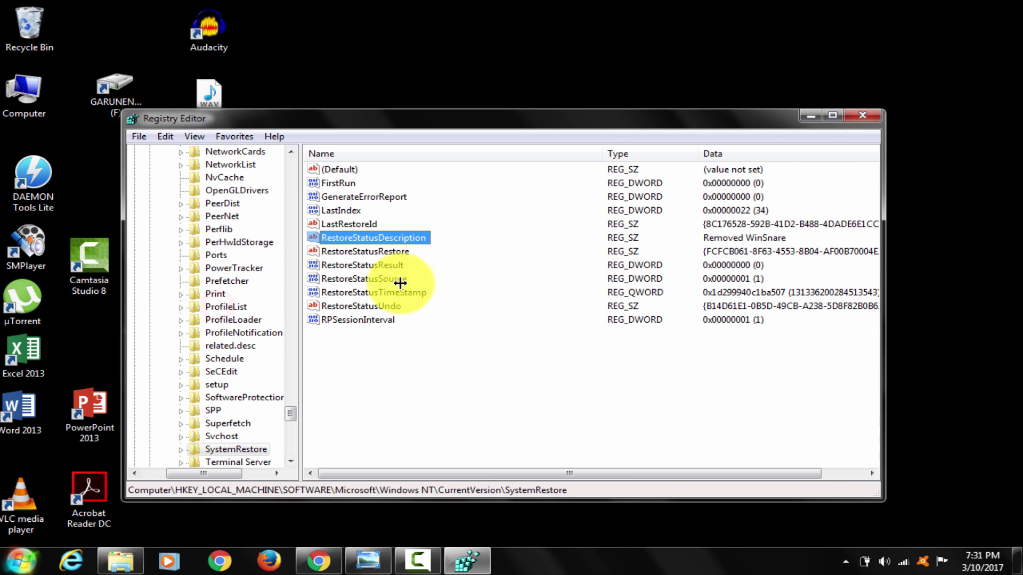
left_click(165, 137)
left_click(217, 307)
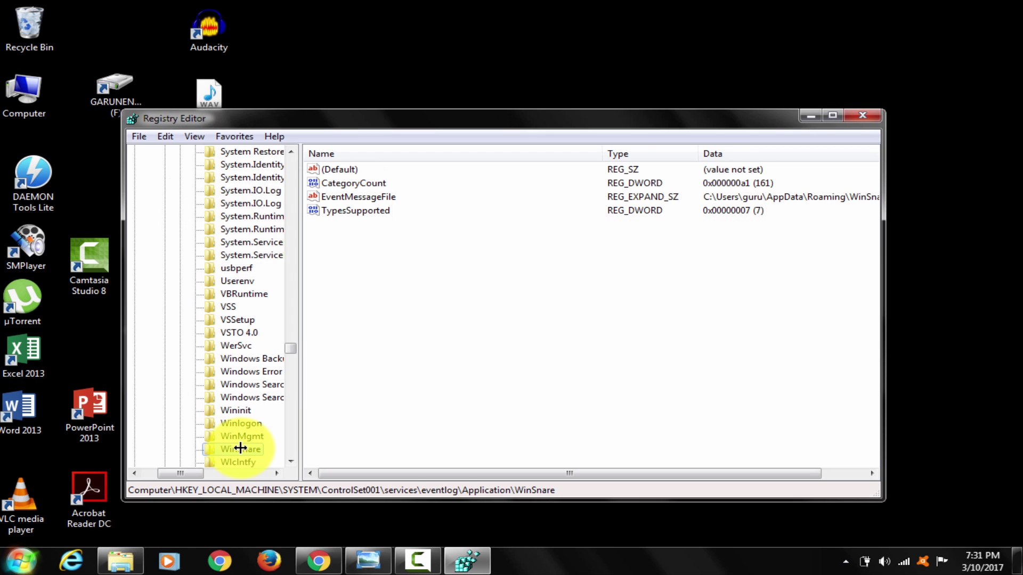
- Delete the ControlSet001 WinSnare event log key under Application, confirming with Yes
right_click(240, 448)
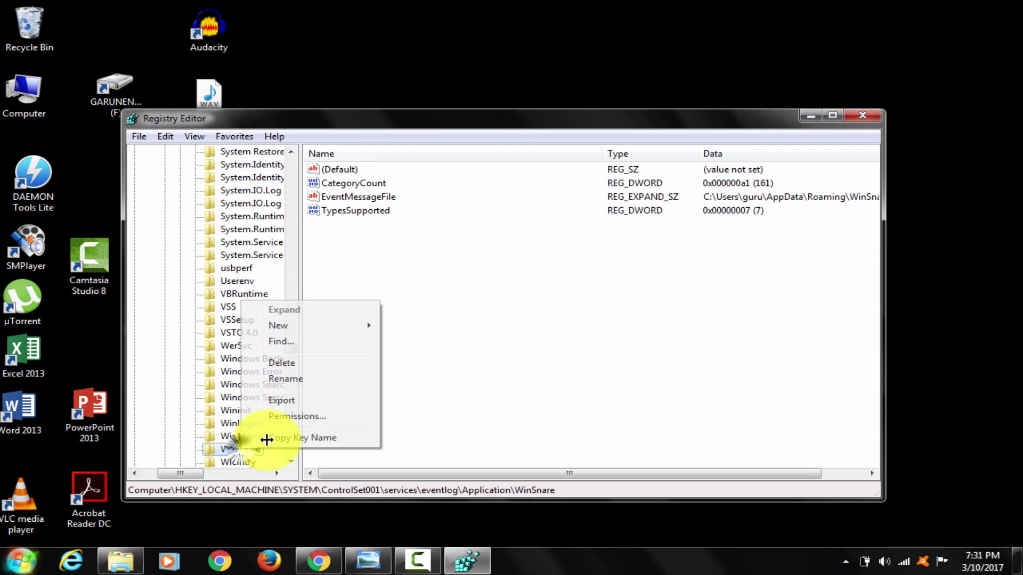
left_click(299, 364)
left_click(590, 273)
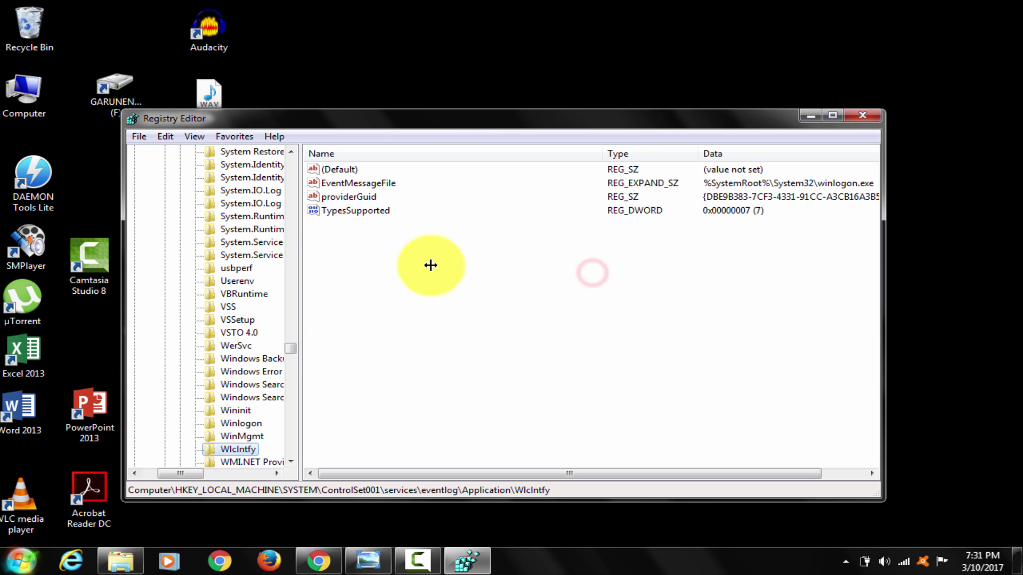
- Find the next match and delete the WinSnare service key under ControlSet001
left_click(169, 136)
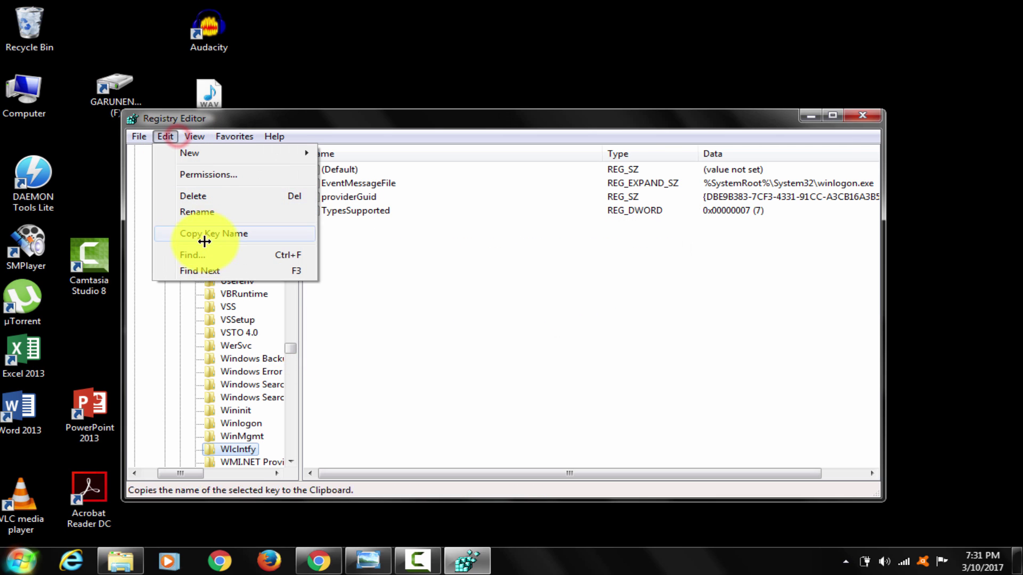
left_click(218, 274)
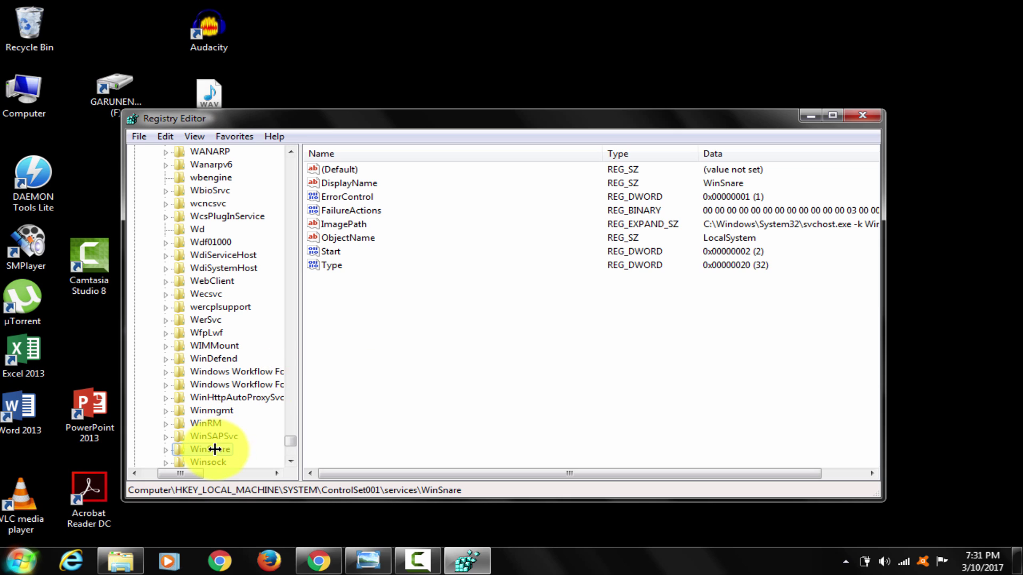
right_click(214, 449)
left_click(296, 381)
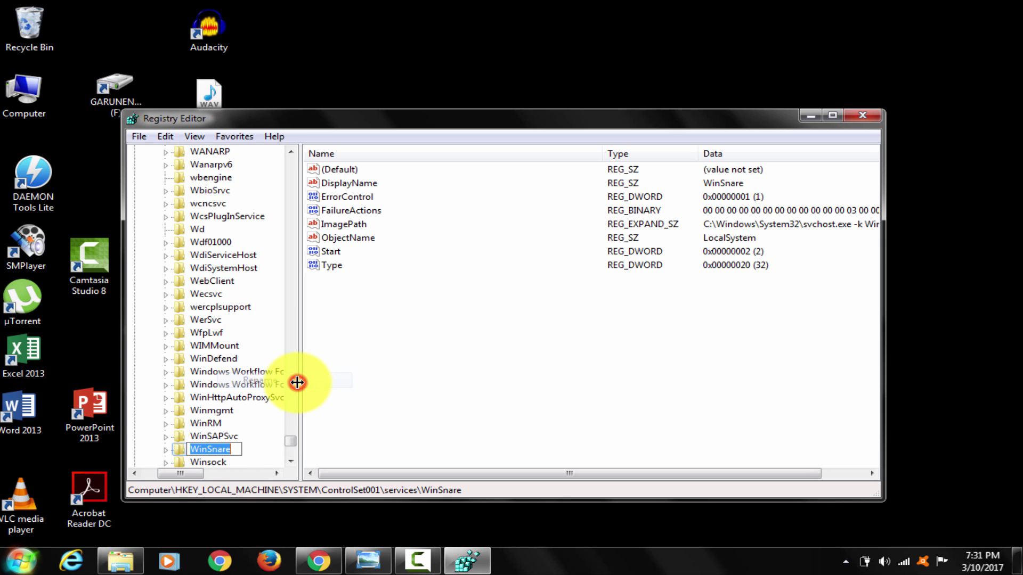
left_click(261, 453)
right_click(213, 447)
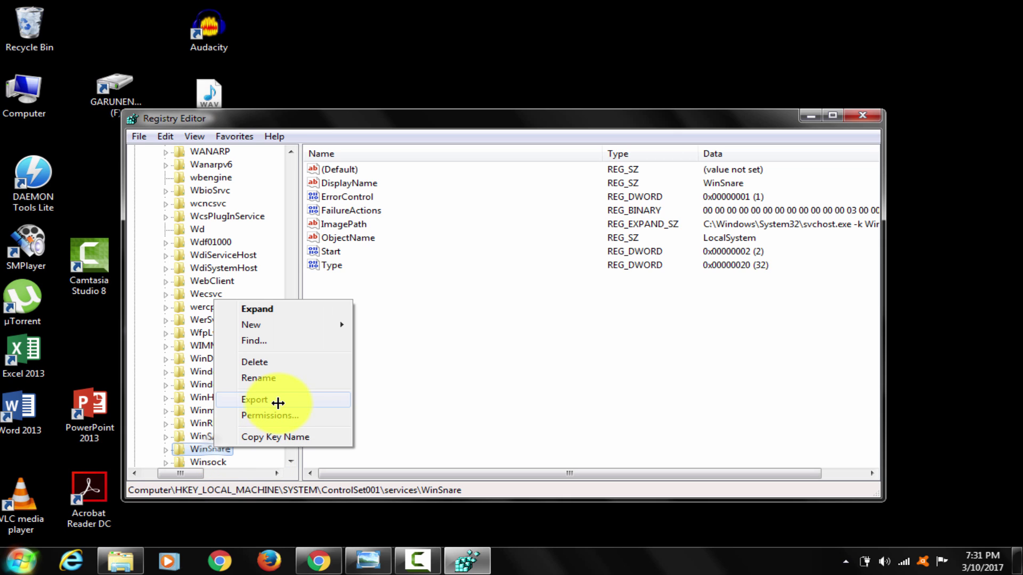
left_click(303, 367)
left_click(605, 281)
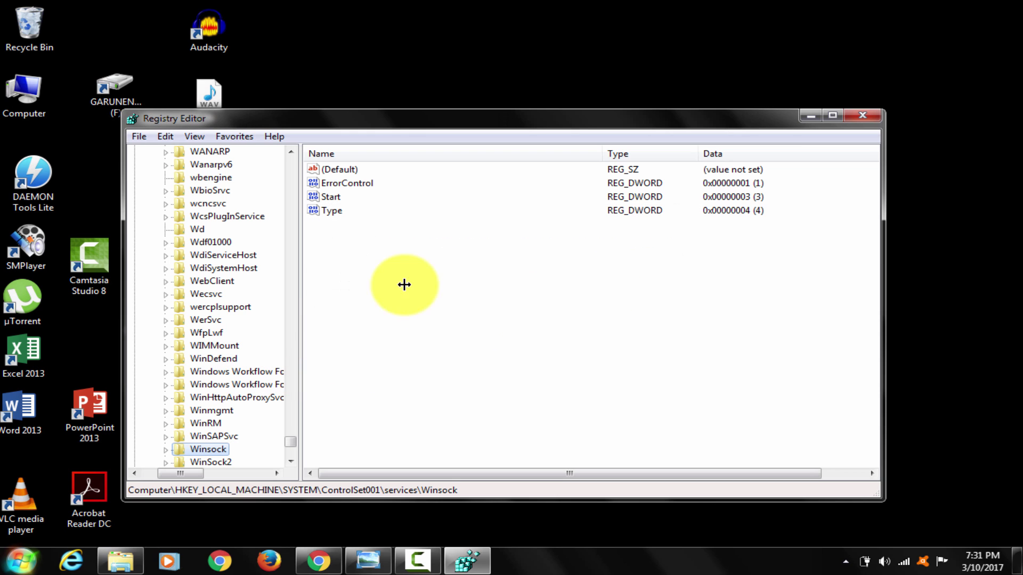
- Find the next match and delete ControlSet002's WinSnare event log key under Application
left_click(165, 136)
left_click(220, 271)
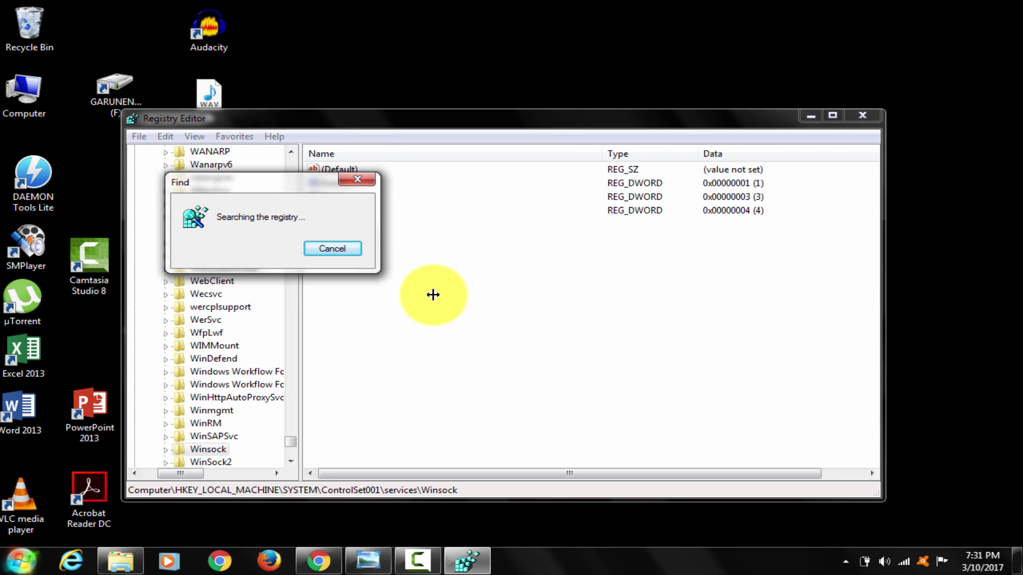
right_click(240, 448)
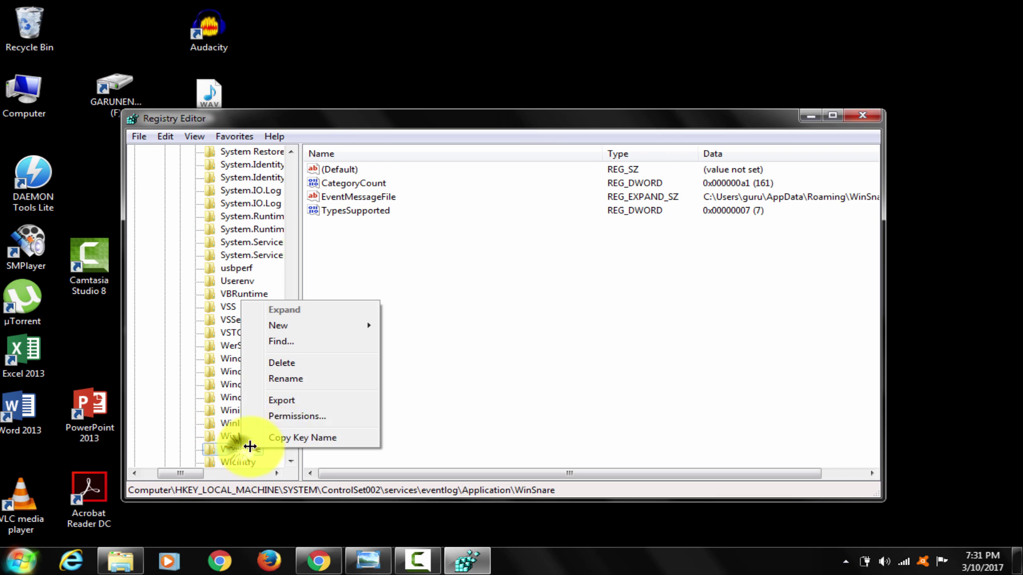
left_click(313, 364)
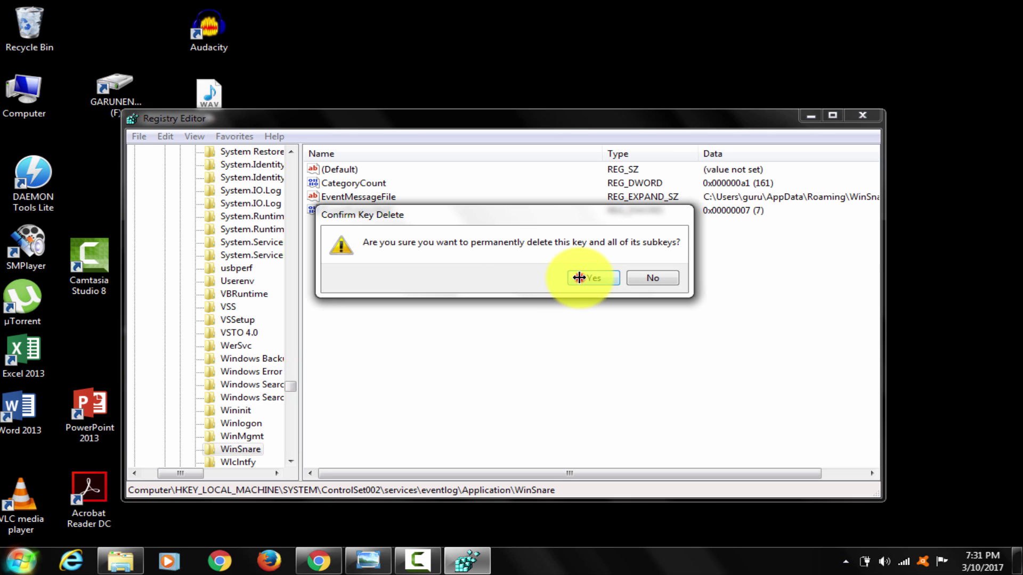
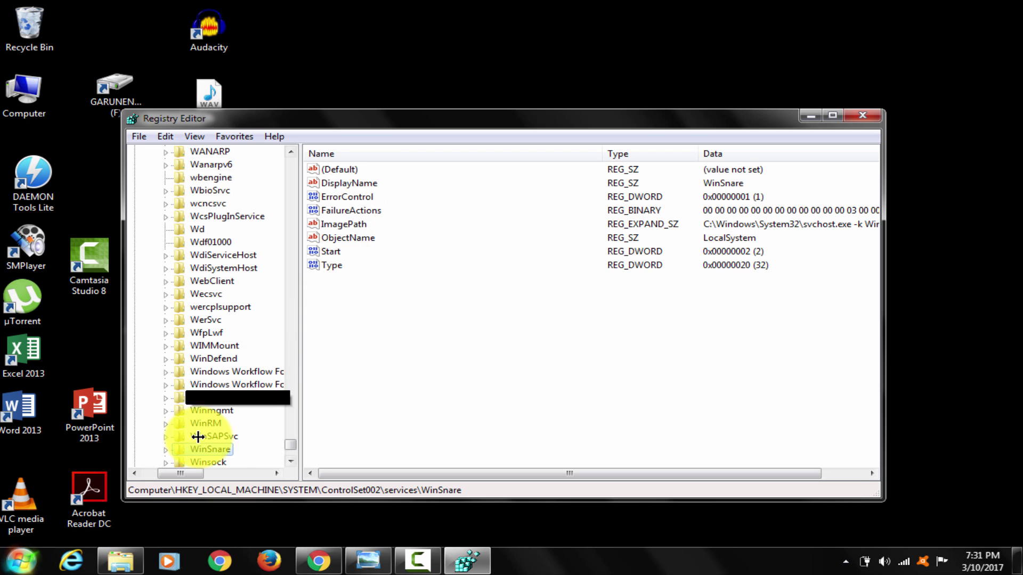
- Delete the found WinSnare service key under ControlSet002 services
right_click(219, 450)
left_click(284, 372)
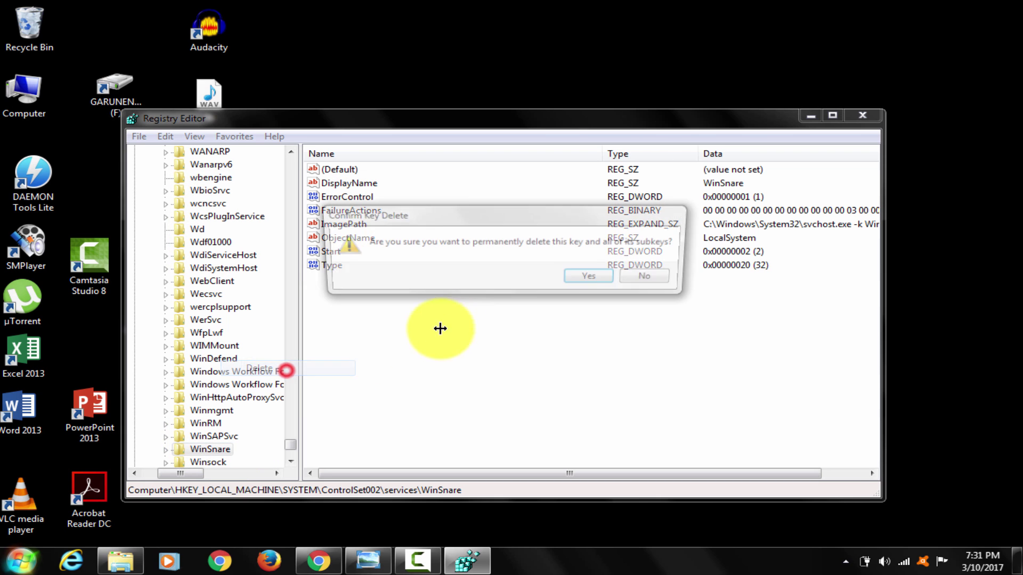
left_click(599, 277)
- Run Find Next for WinSnare and dismiss the search-finished message
left_click(165, 135)
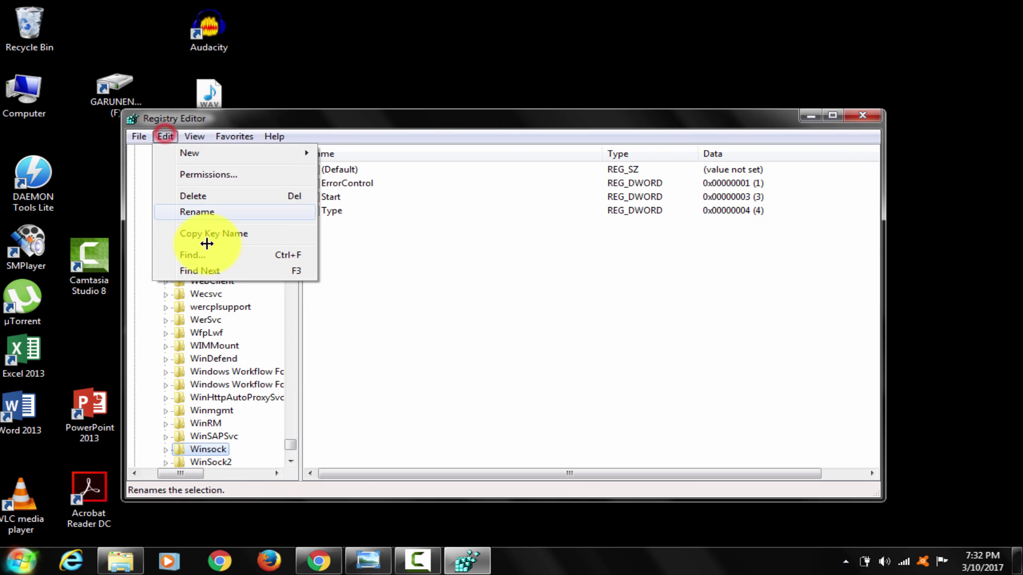
left_click(226, 269)
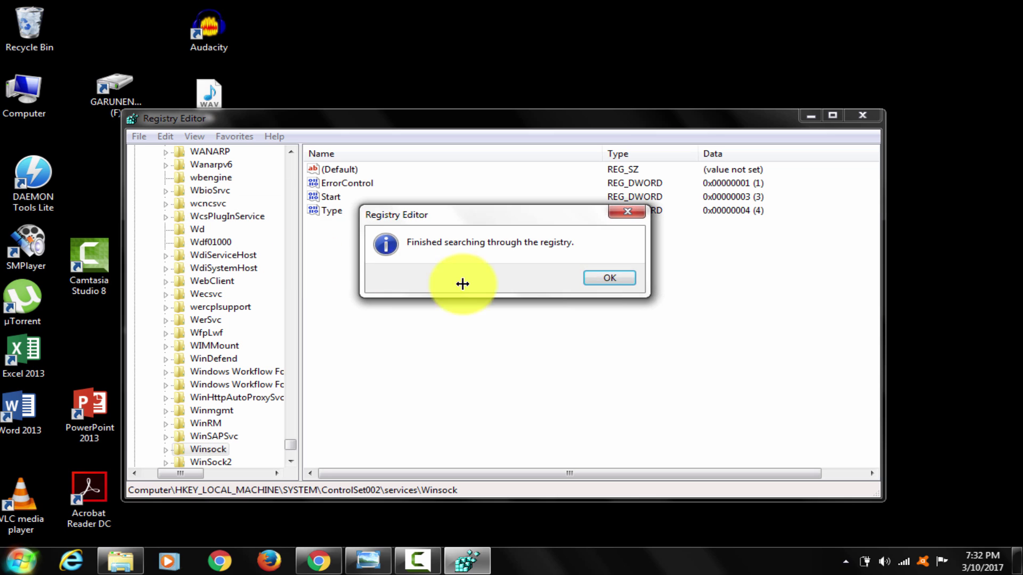
left_click(609, 279)
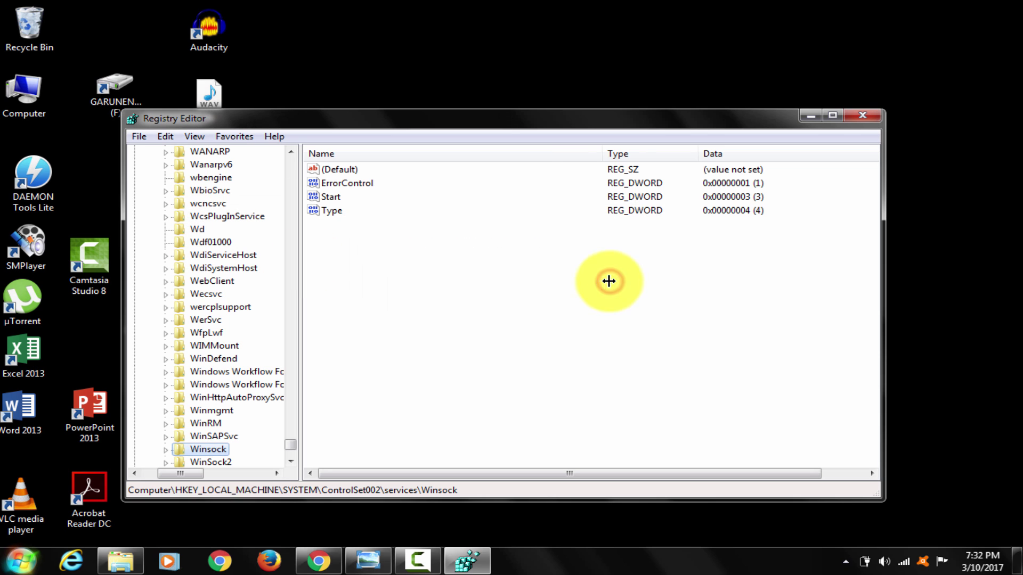
- Collapse the registry tree and search for WinSnare from the Computer root
left_click(165, 137)
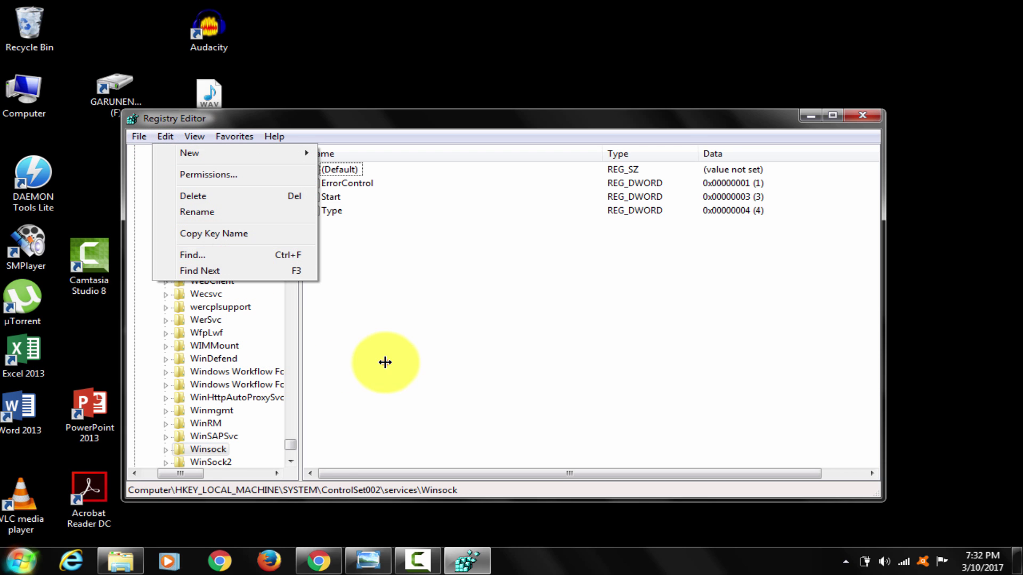
left_click(384, 361)
left_click_drag(290, 444, 295, 158)
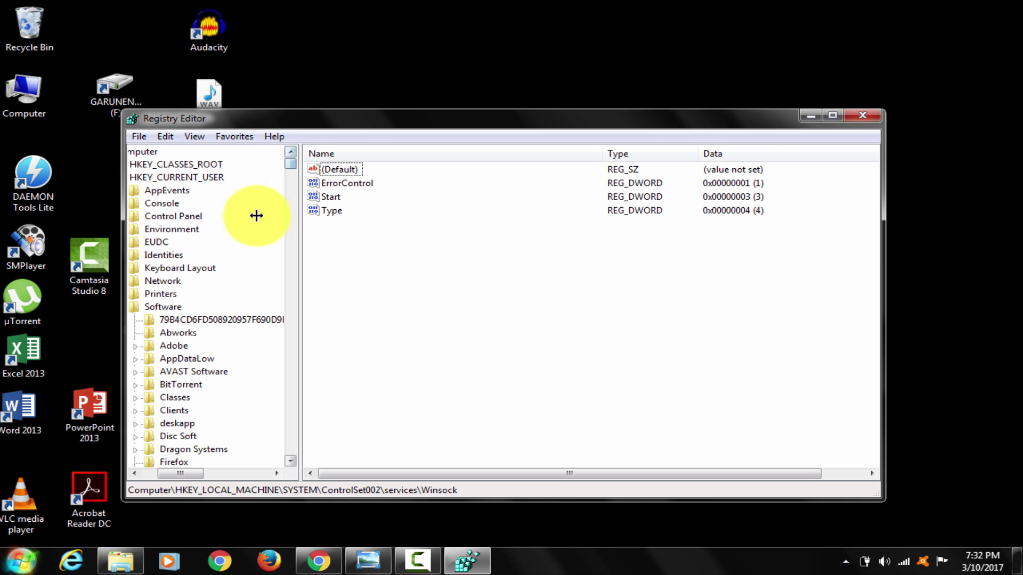
left_click_drag(186, 474, 171, 474)
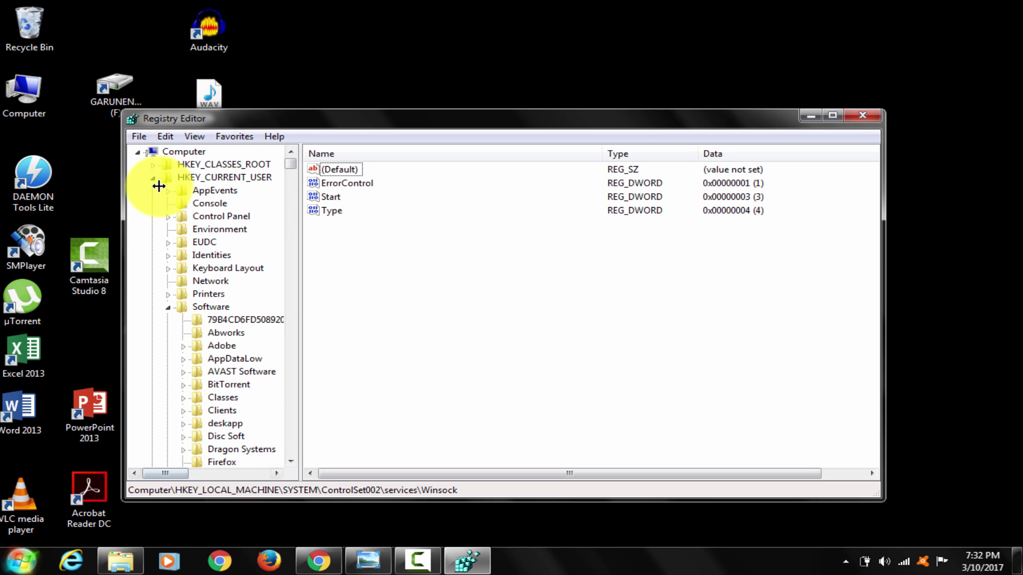
left_click(154, 177)
left_click(151, 189)
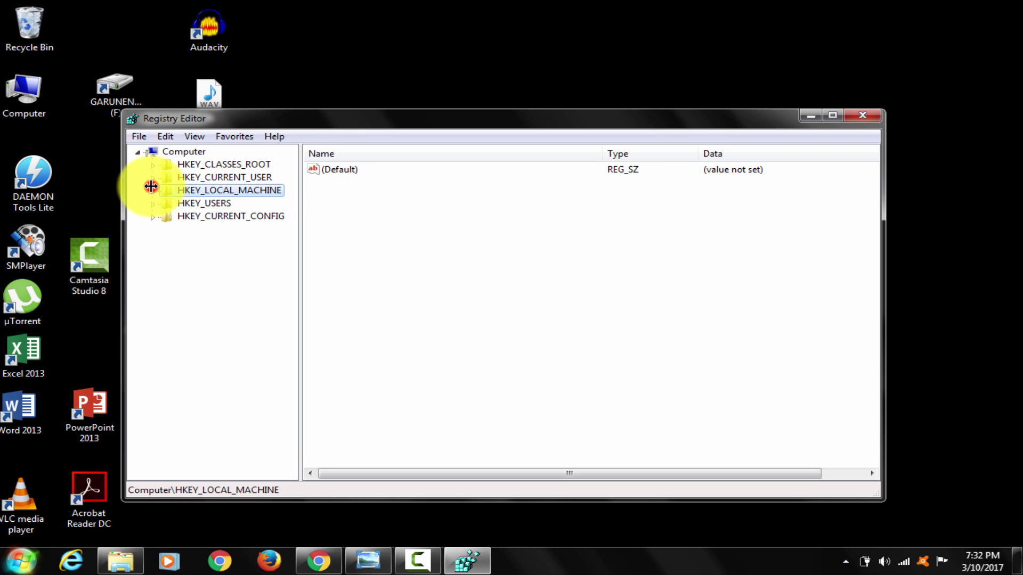
left_click(175, 154)
left_click(165, 137)
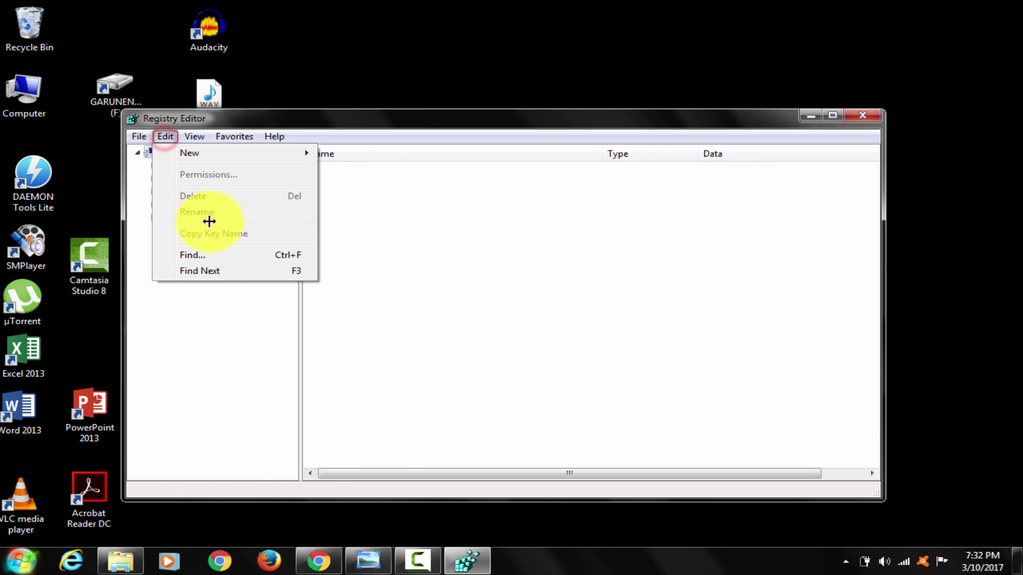
left_click(214, 254)
left_click(449, 208)
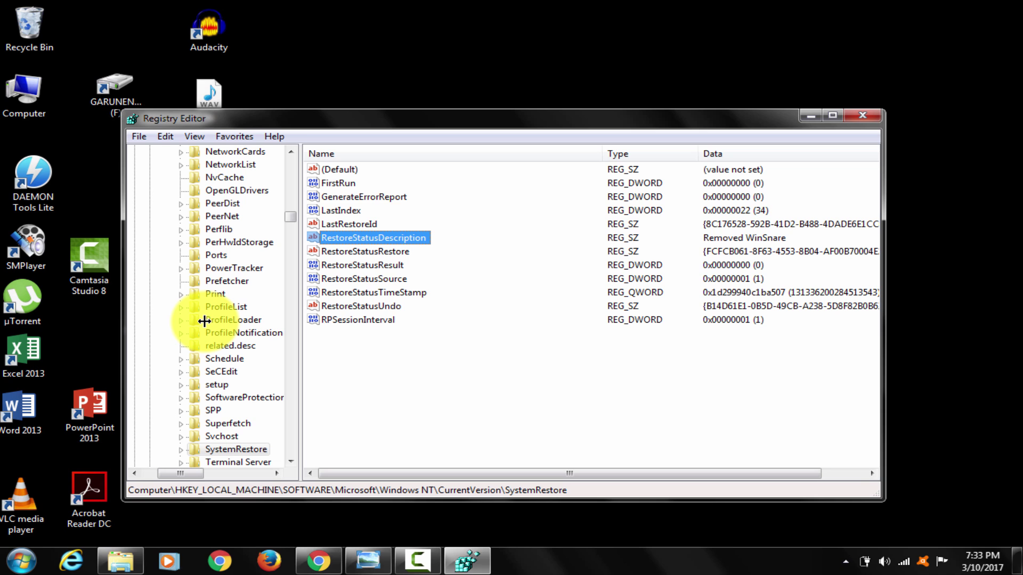
- Delete the RestoreStatusDescription value under SystemRestore, then search for the next WinSnare match
right_click(361, 238)
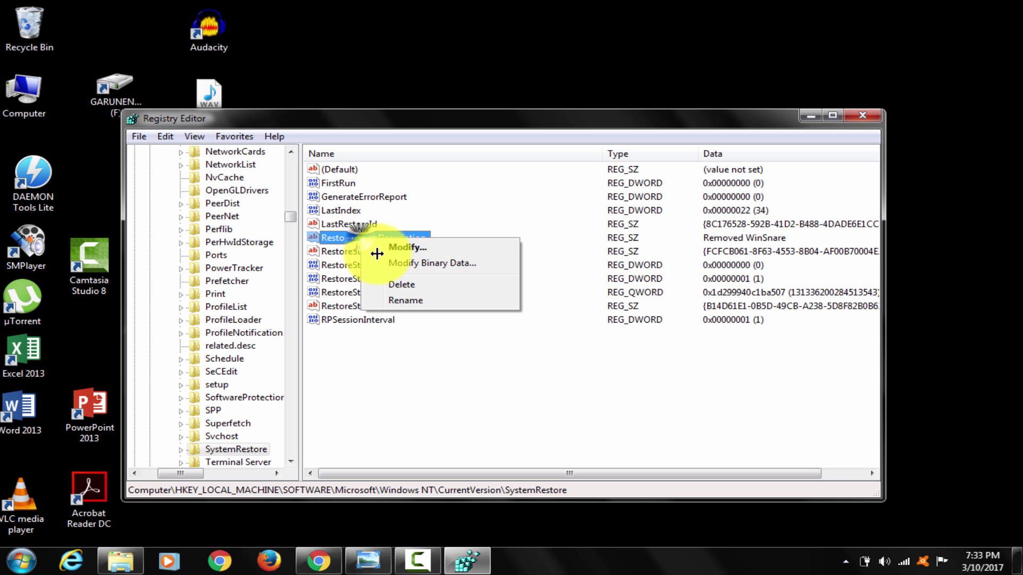
left_click(417, 283)
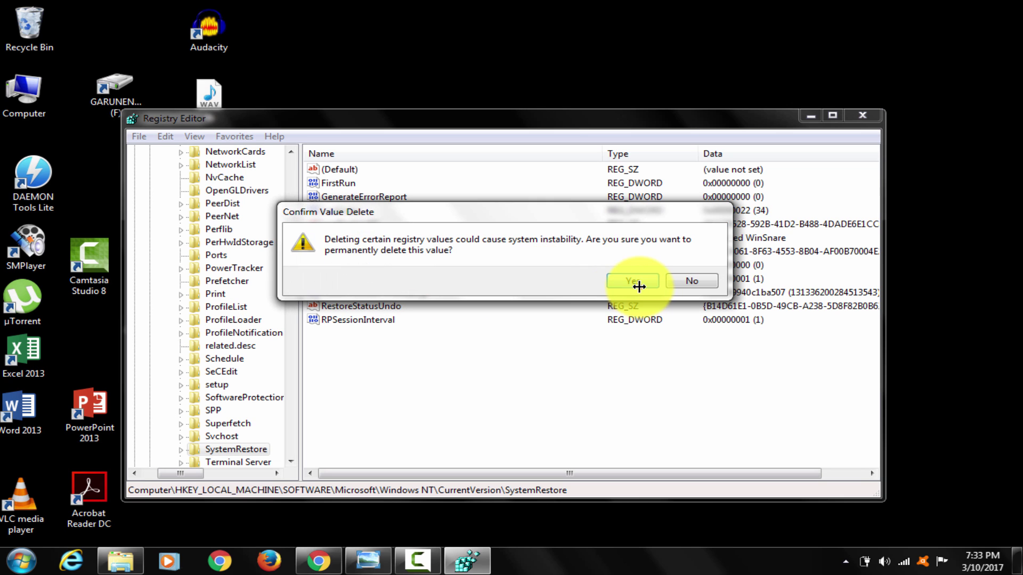
left_click(639, 287)
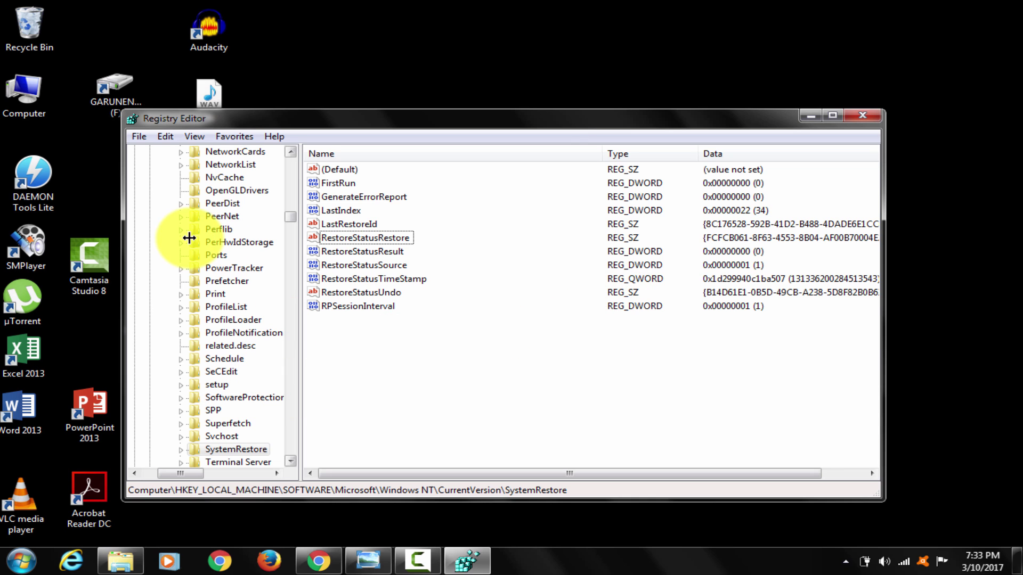
left_click(166, 136)
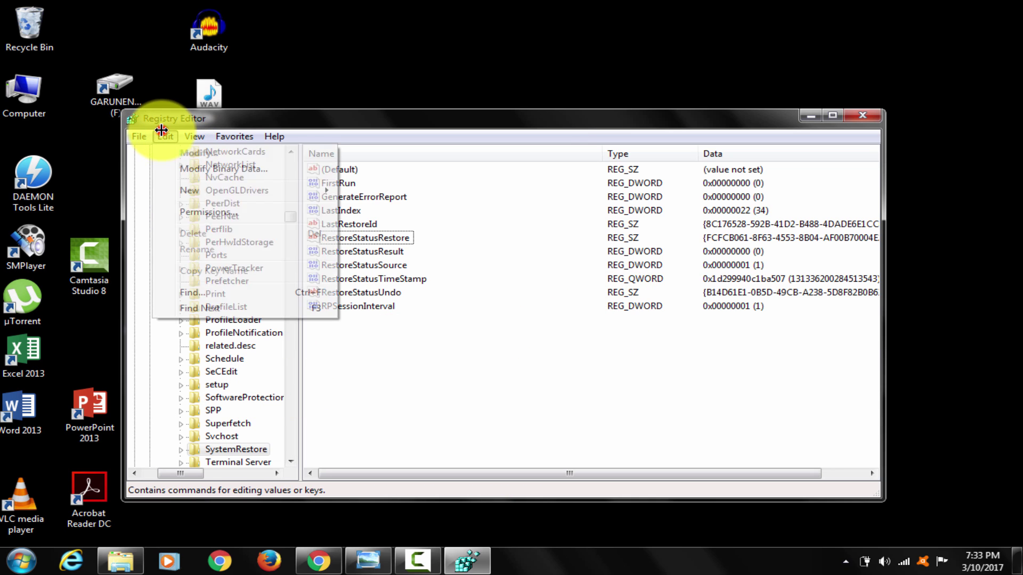
left_click(221, 307)
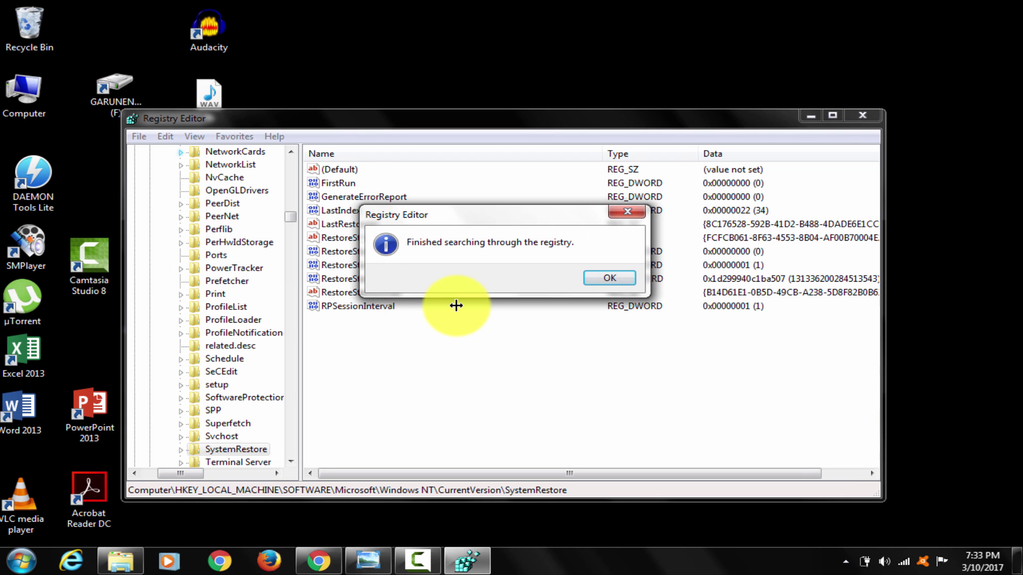
- Collapse the tree and search the whole registry for winsapsvc from Computer
left_click(618, 277)
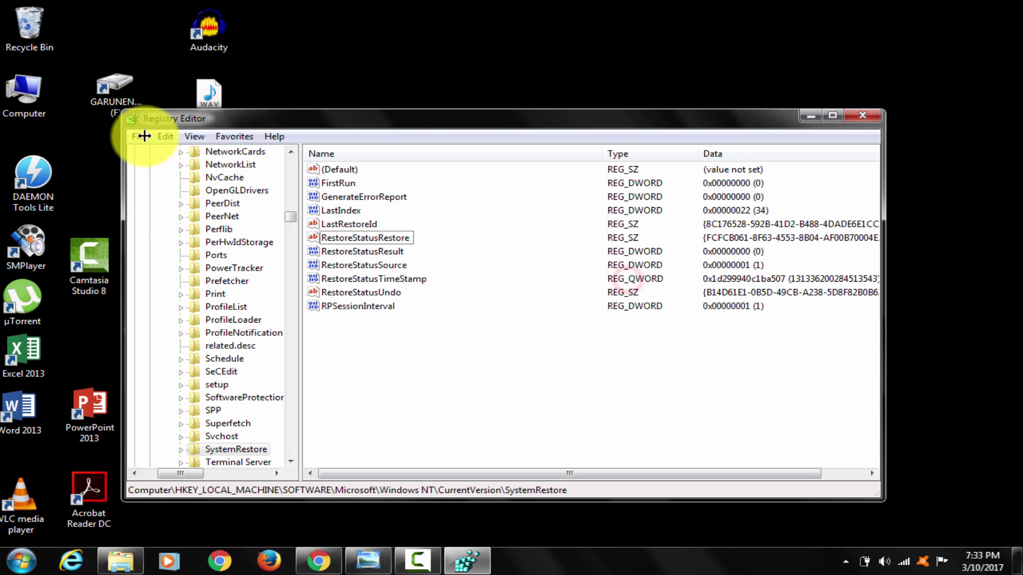
left_click_drag(291, 217, 301, 155)
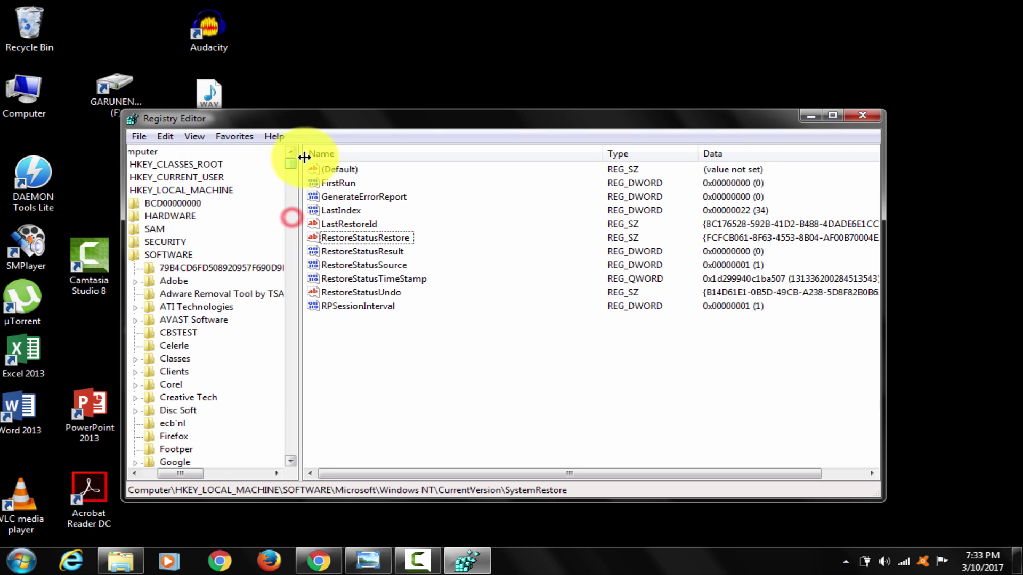
left_click_drag(167, 473, 114, 477)
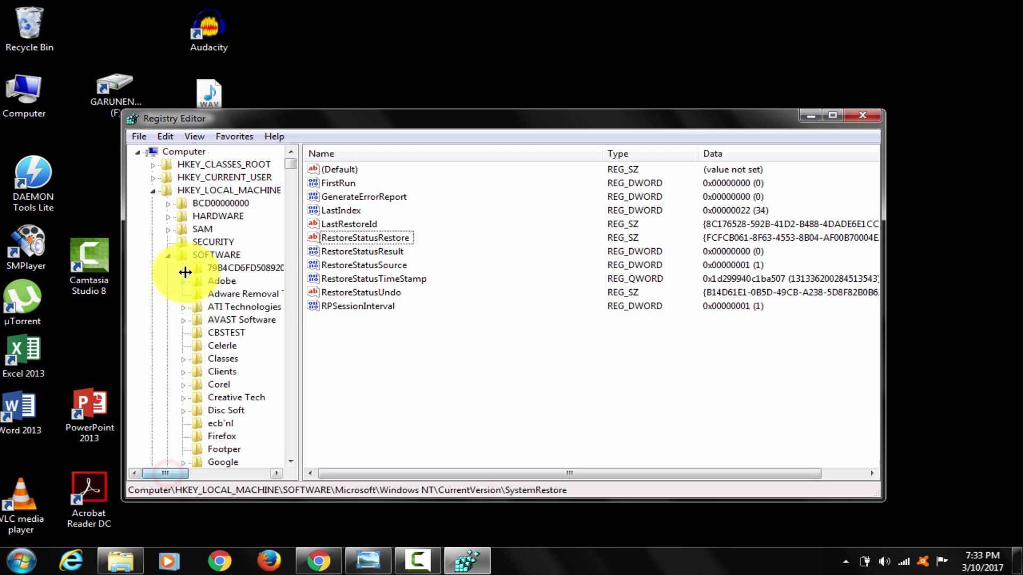
left_click(167, 255)
left_click(150, 190)
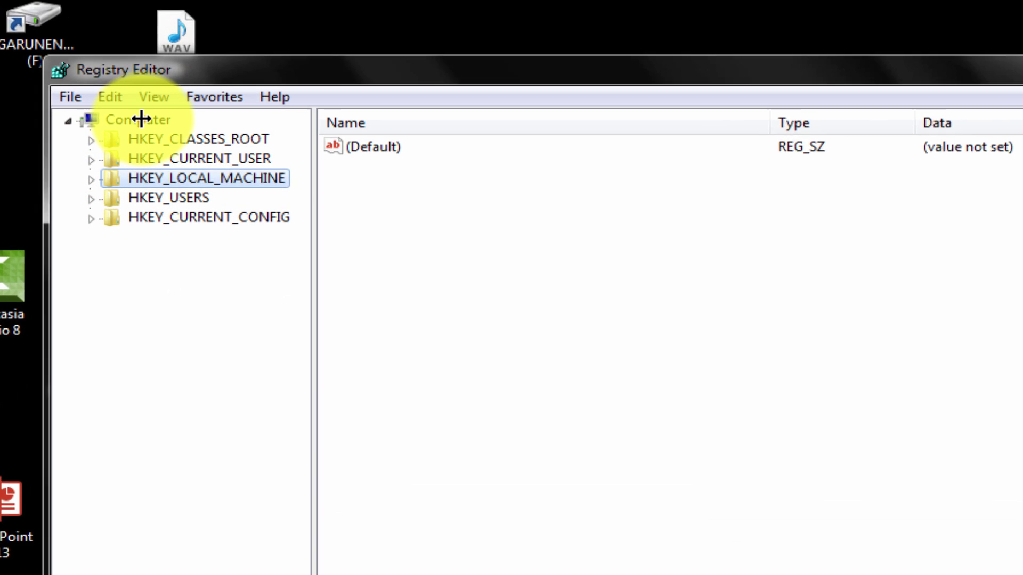
left_click(168, 140)
left_click(146, 122)
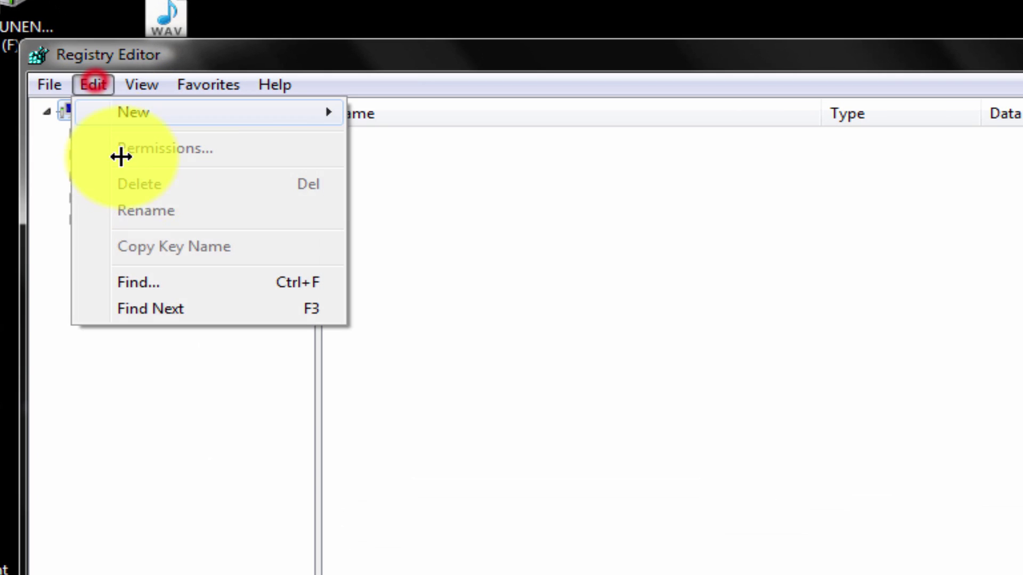
left_click(187, 280)
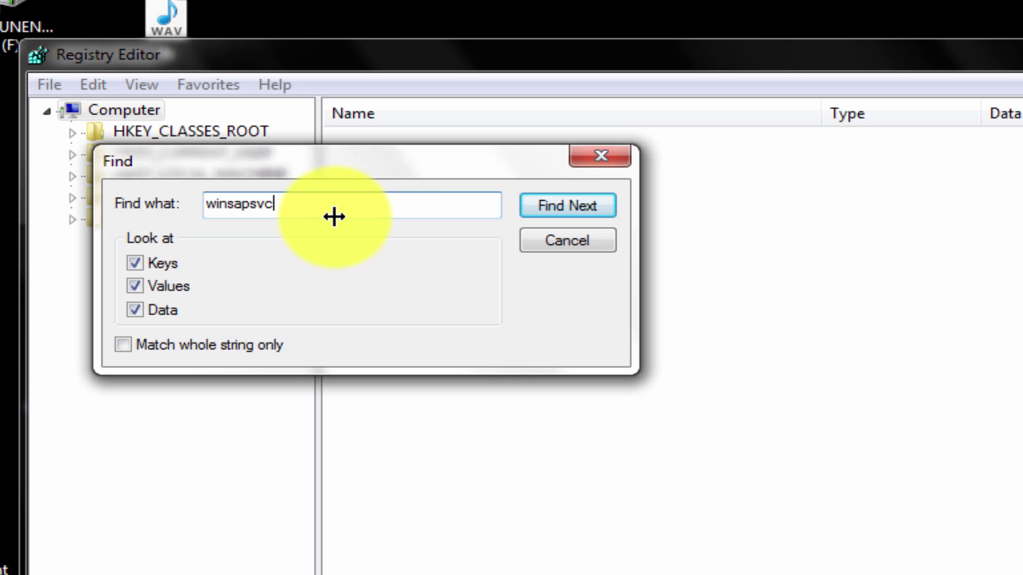
left_click(559, 207)
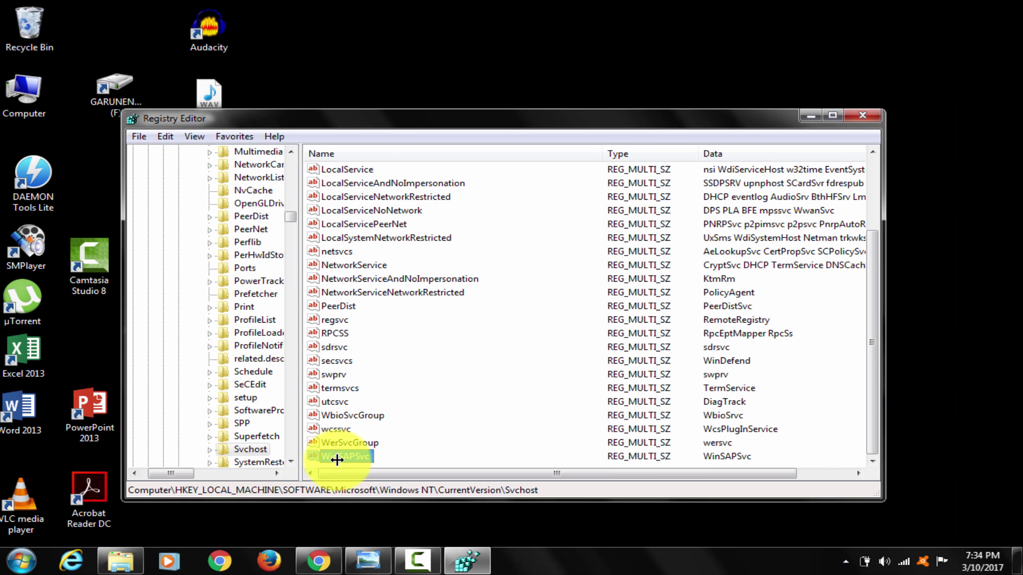
- Delete the found WinSAPSvc value and search for the next match
right_click(338, 458)
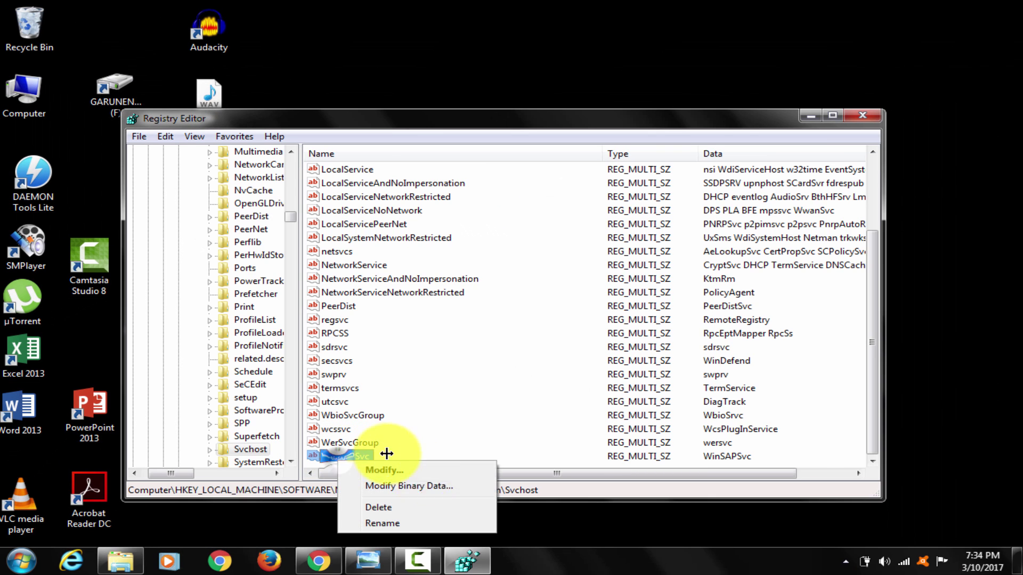
left_click(420, 506)
left_click(641, 281)
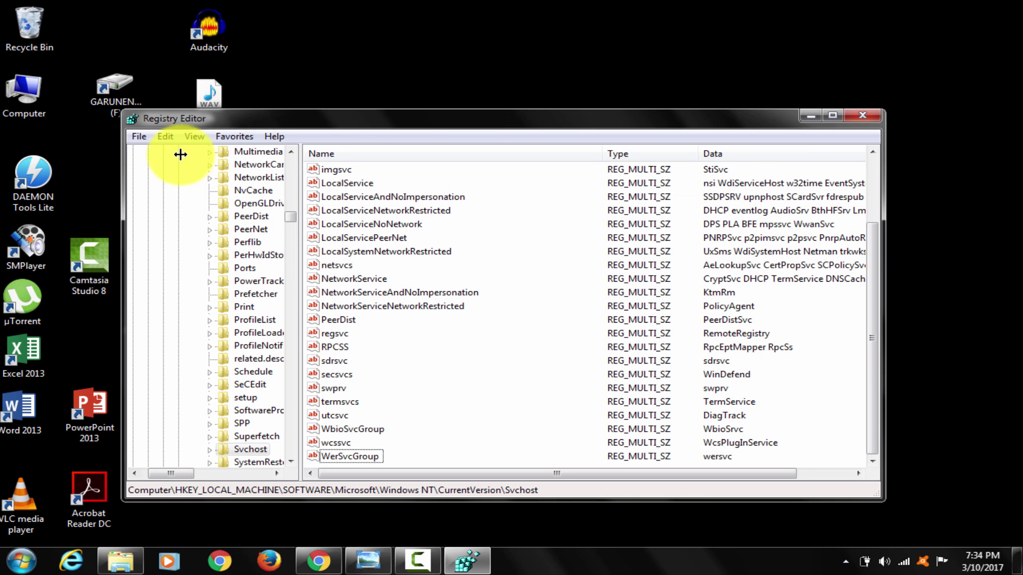
left_click(165, 136)
left_click(212, 306)
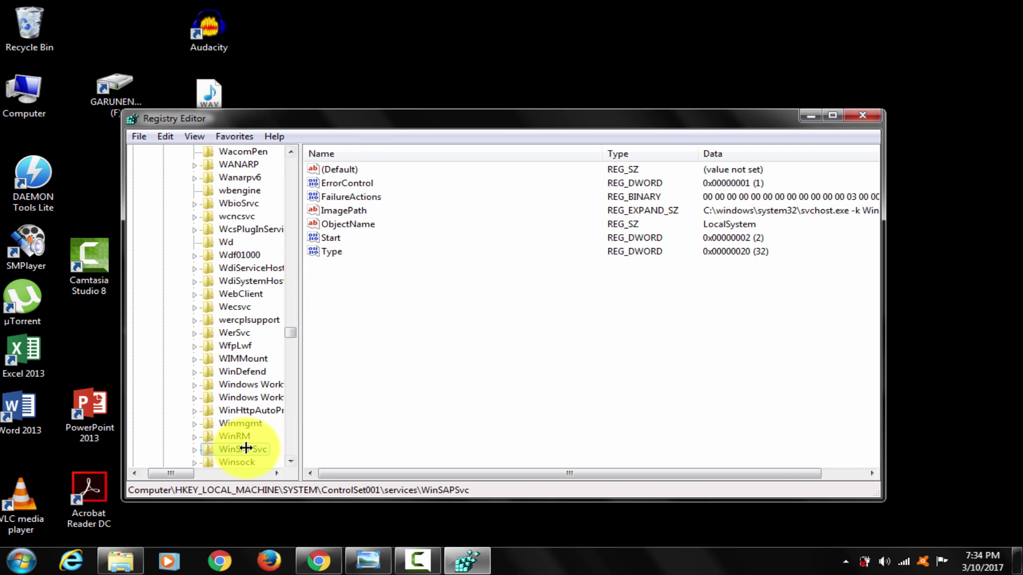
- Delete the ControlSet001 WinSAPSvc service key and search for the next match
right_click(244, 450)
left_click(337, 369)
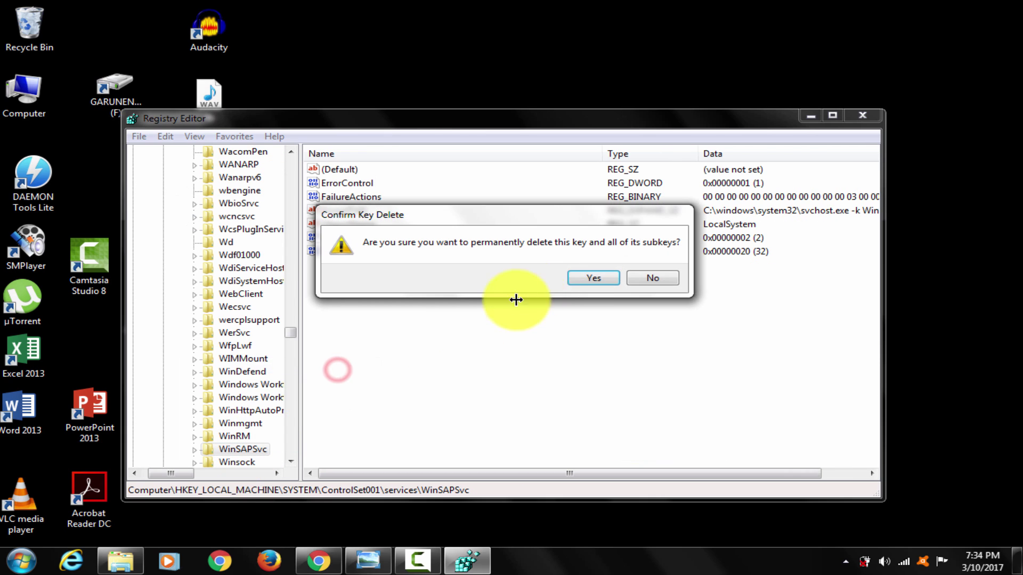
left_click(586, 276)
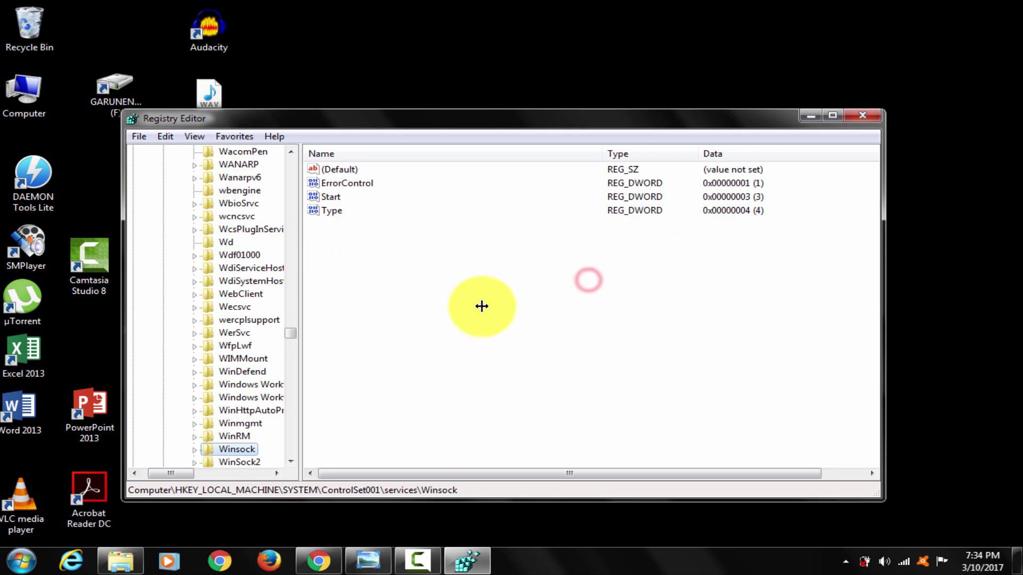
left_click(166, 137)
left_click(233, 270)
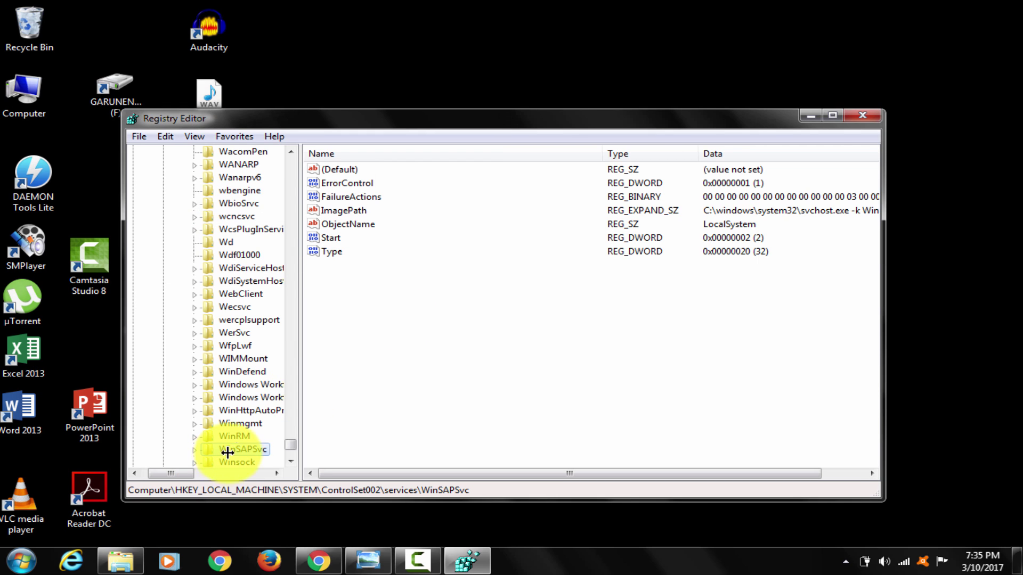
- Delete the ControlSet002 WinSAPSvc key with its subkeys and search again
right_click(237, 447)
left_click(325, 362)
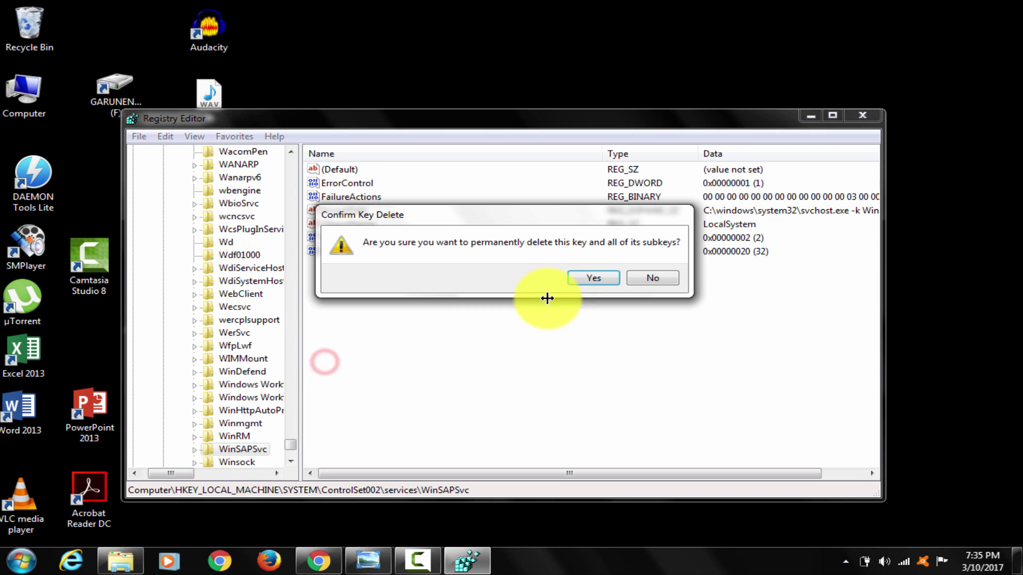
left_click(589, 277)
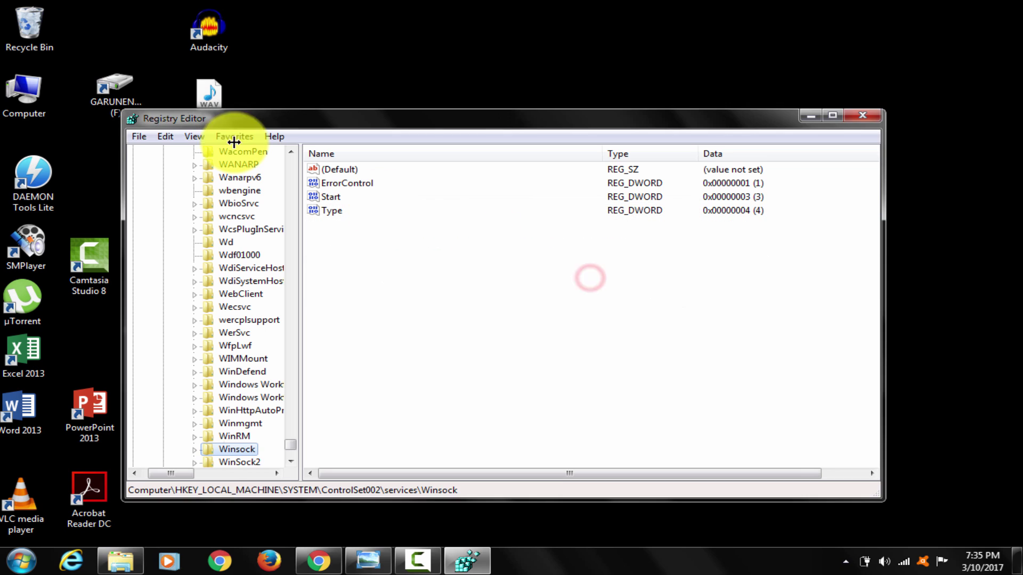
left_click(166, 137)
left_click(226, 270)
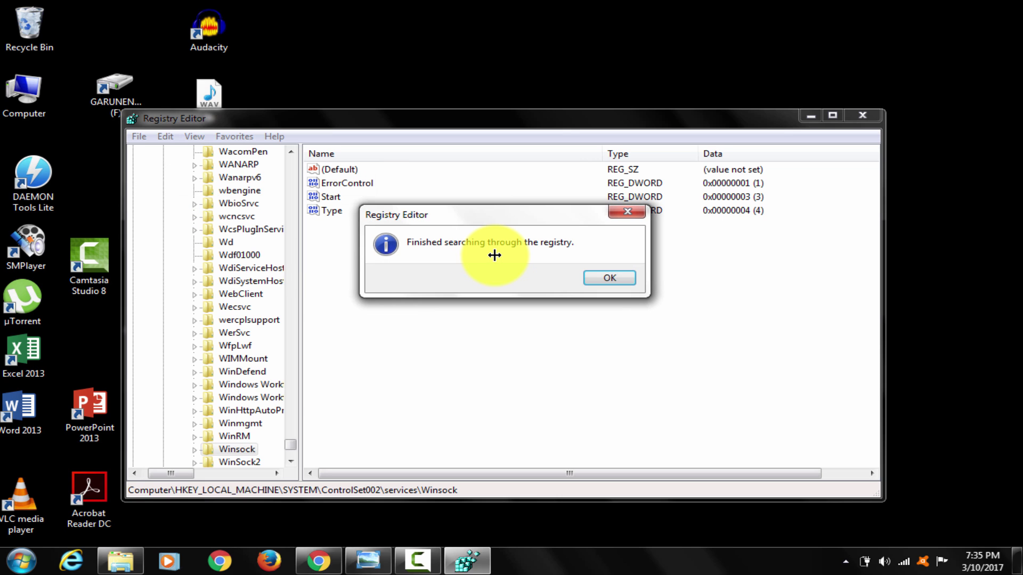
- Rerun the winsapsvc search from the Computer root and dismiss the no-more-matches message
left_click(613, 278)
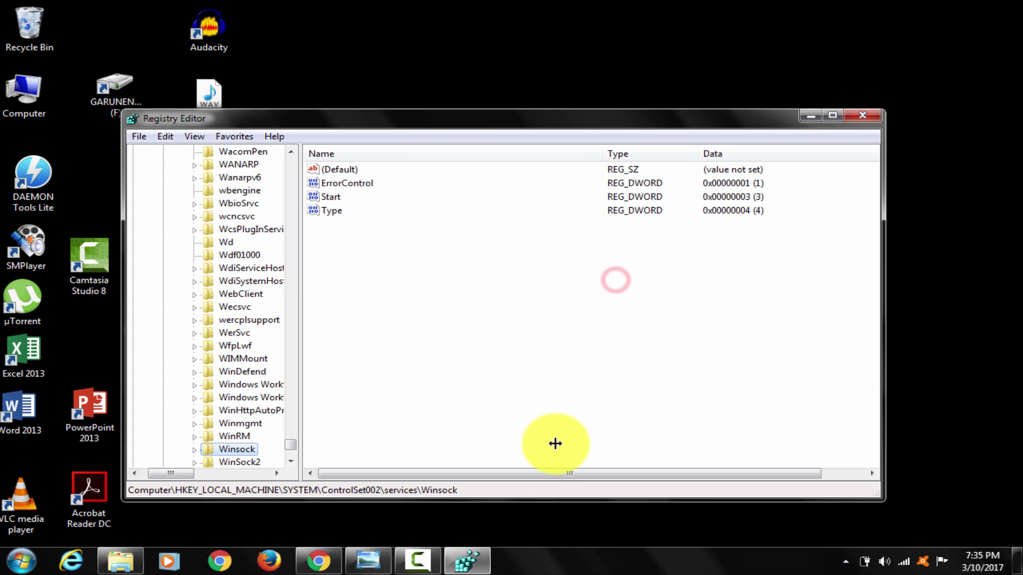
left_click_drag(290, 445, 294, 155)
left_click(134, 190)
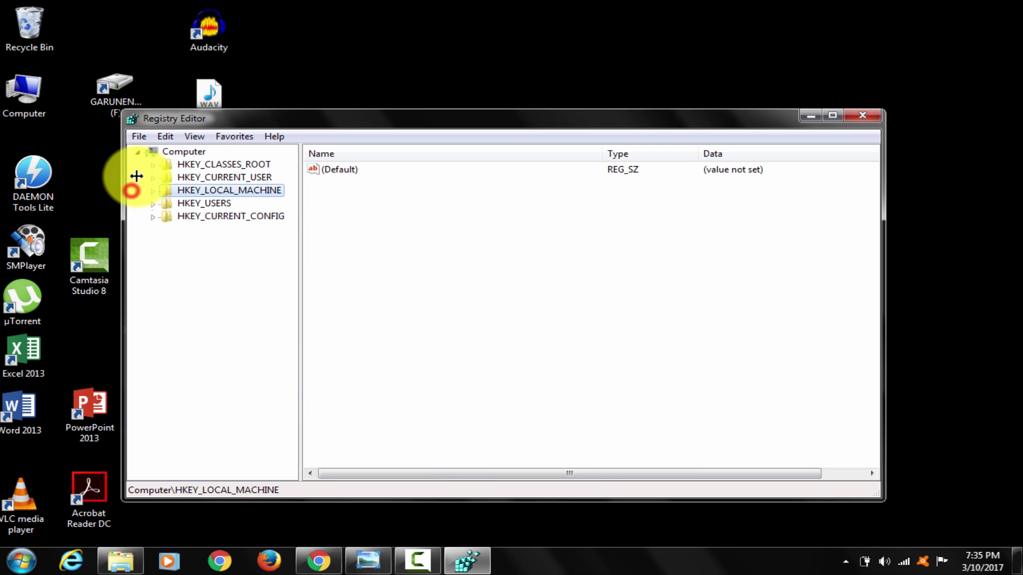
left_click(173, 153)
left_click(167, 136)
left_click(212, 253)
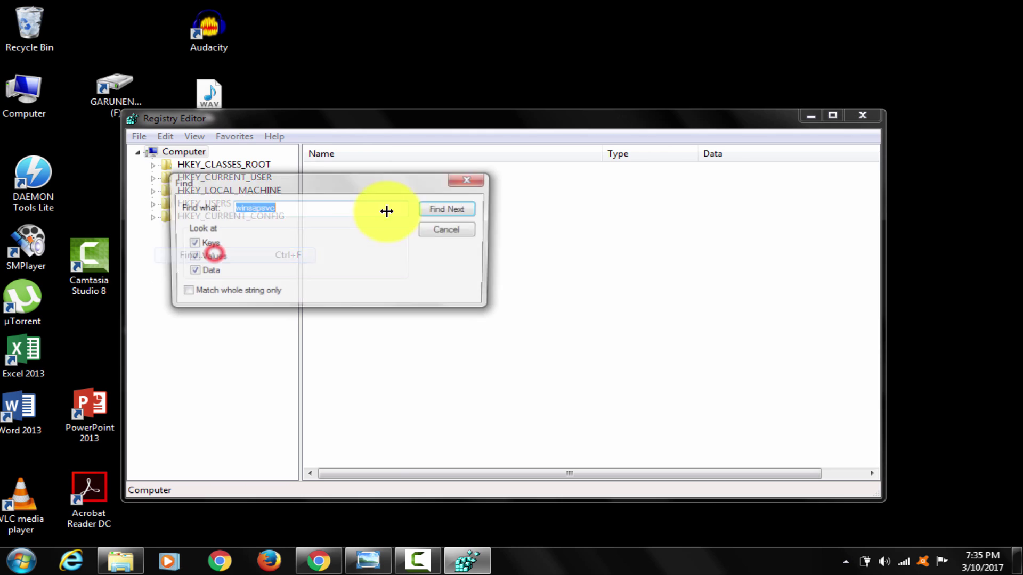
left_click(448, 207)
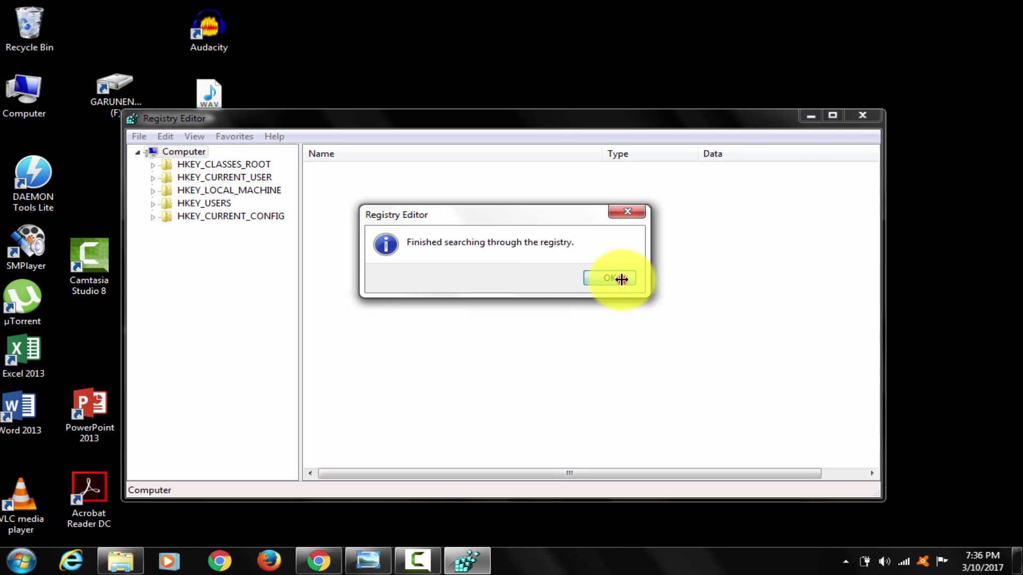
left_click(621, 279)
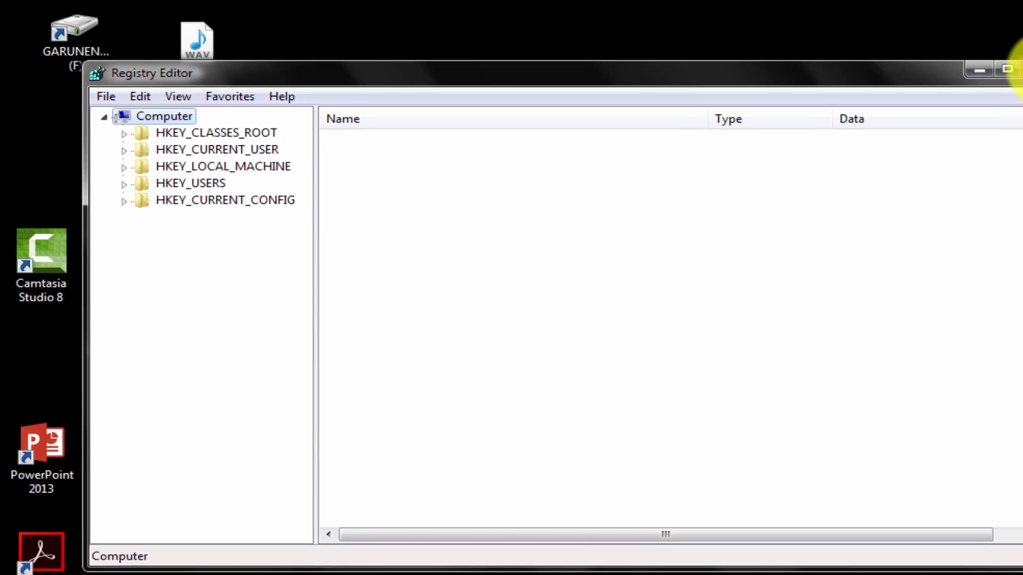
- Close Registry Editor and delete the WinSAPSvc and WinSnare folders from AppData\Roaming
left_click(1001, 81)
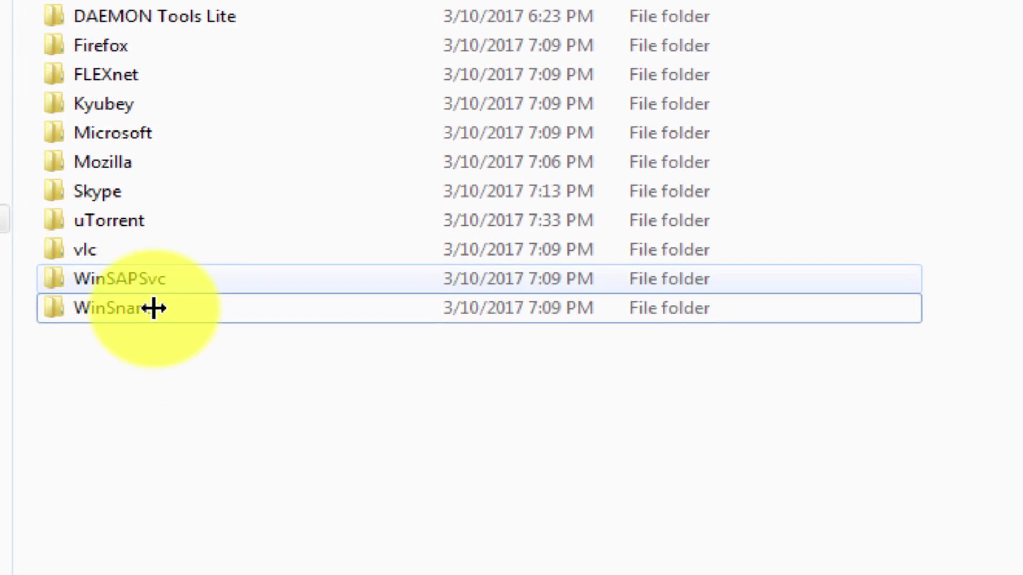
left_click(165, 306)
left_click(189, 277, "shift")
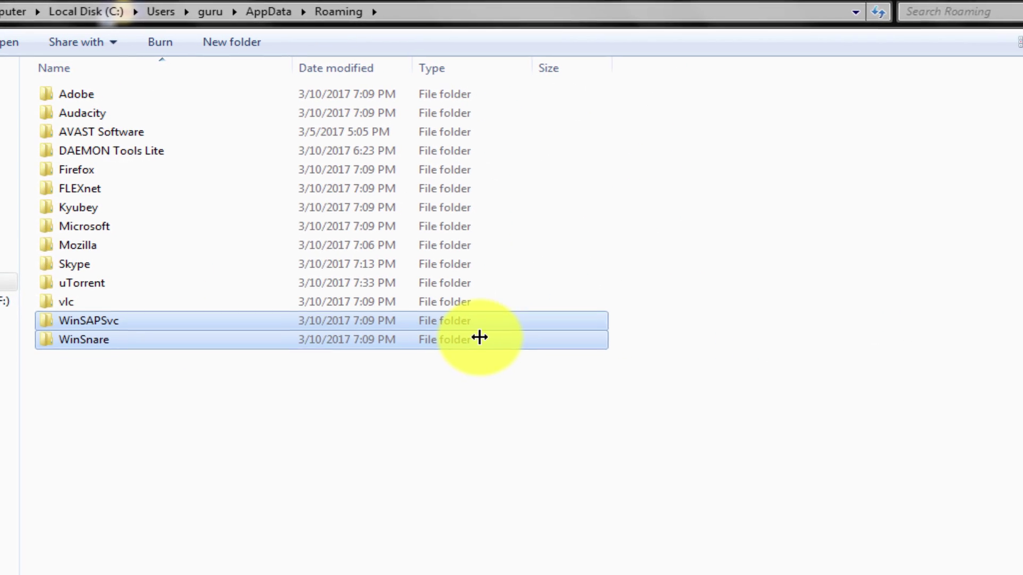
right_click(252, 345)
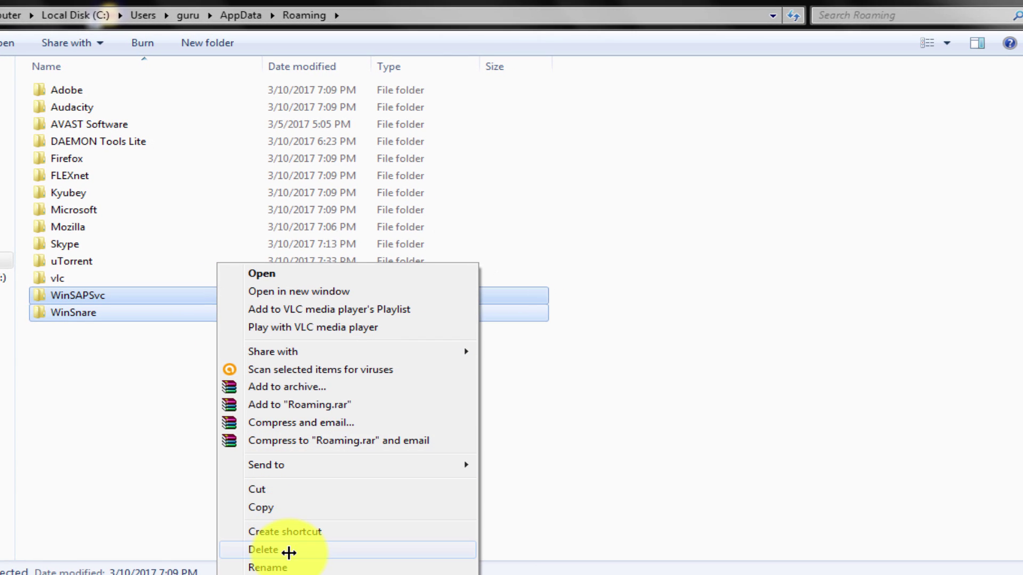
left_click(288, 552)
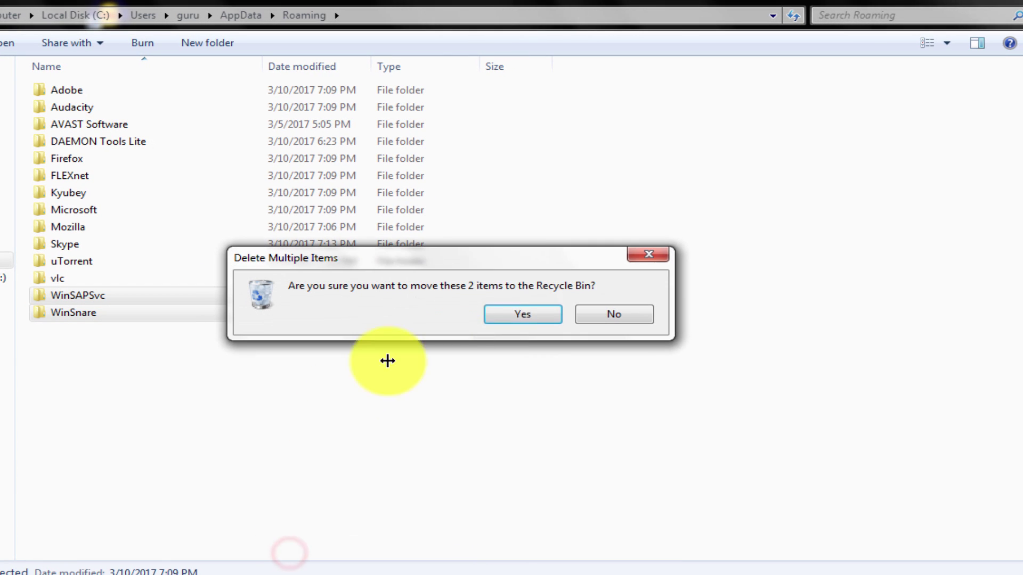
left_click(525, 312)
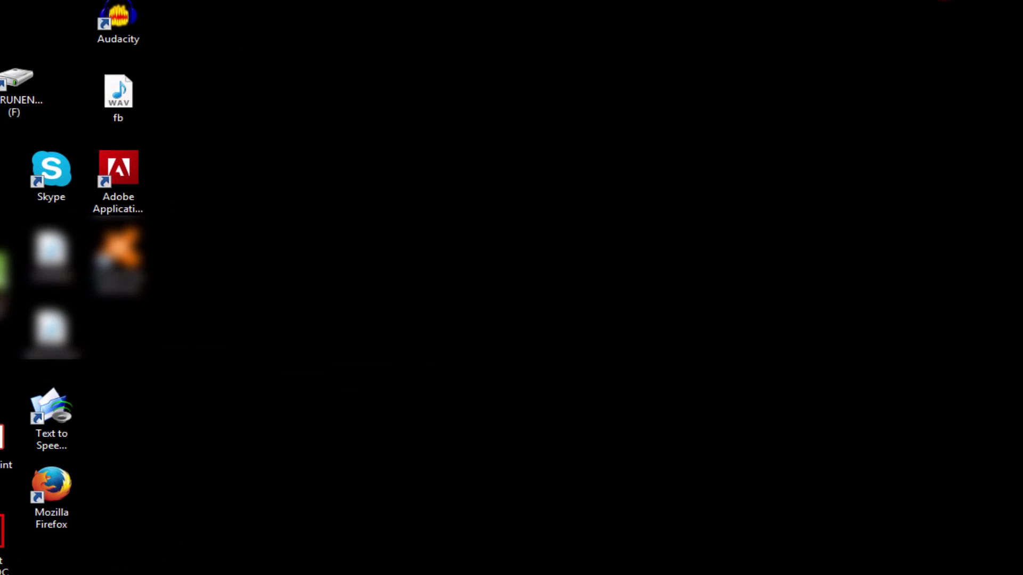
- Permanently empty the Recycle Bin's 6 items and close the Roaming folder window
right_click(60, 15)
left_click(72, 25)
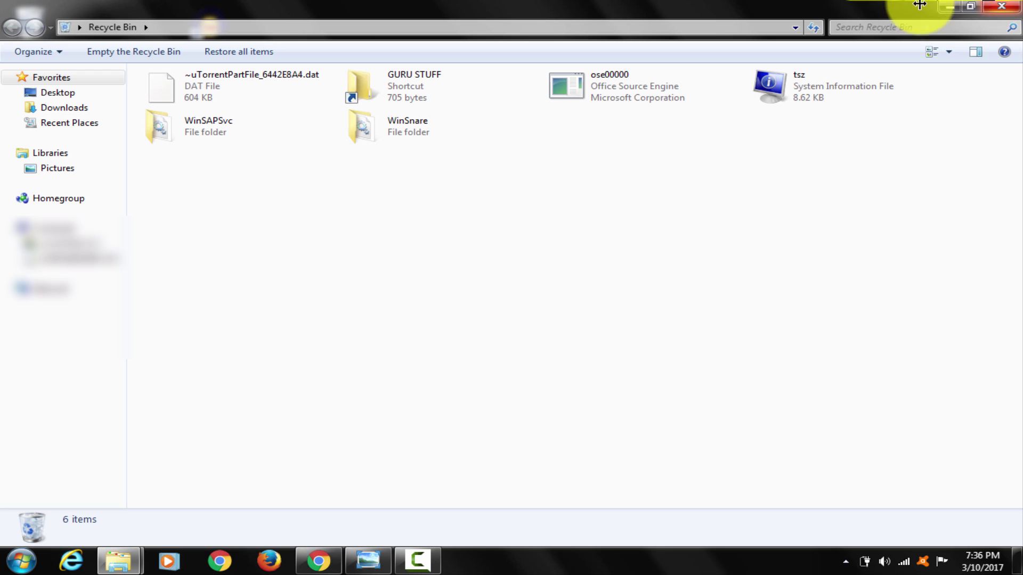
left_click(1004, 5)
right_click(45, 18)
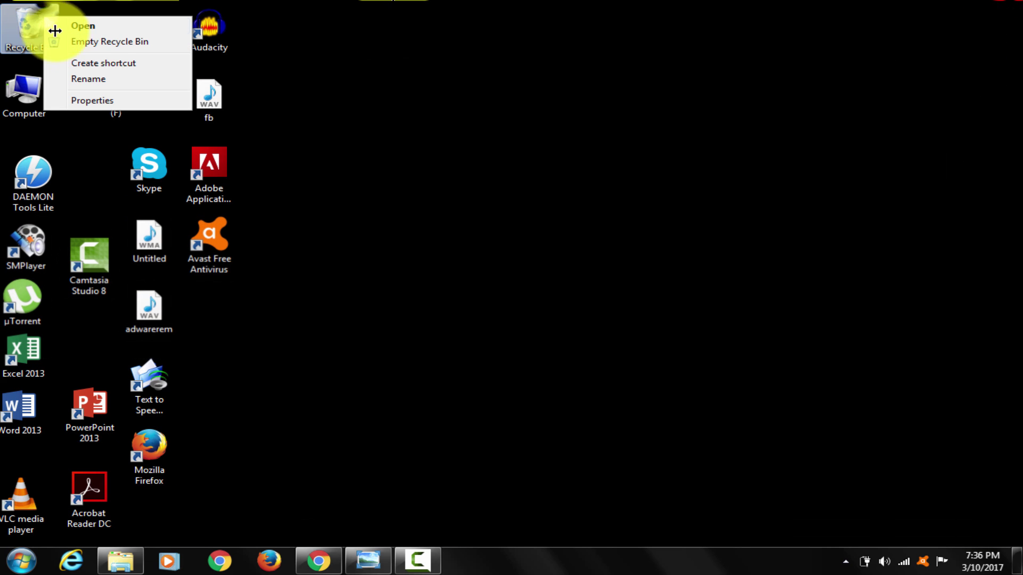
left_click(104, 40)
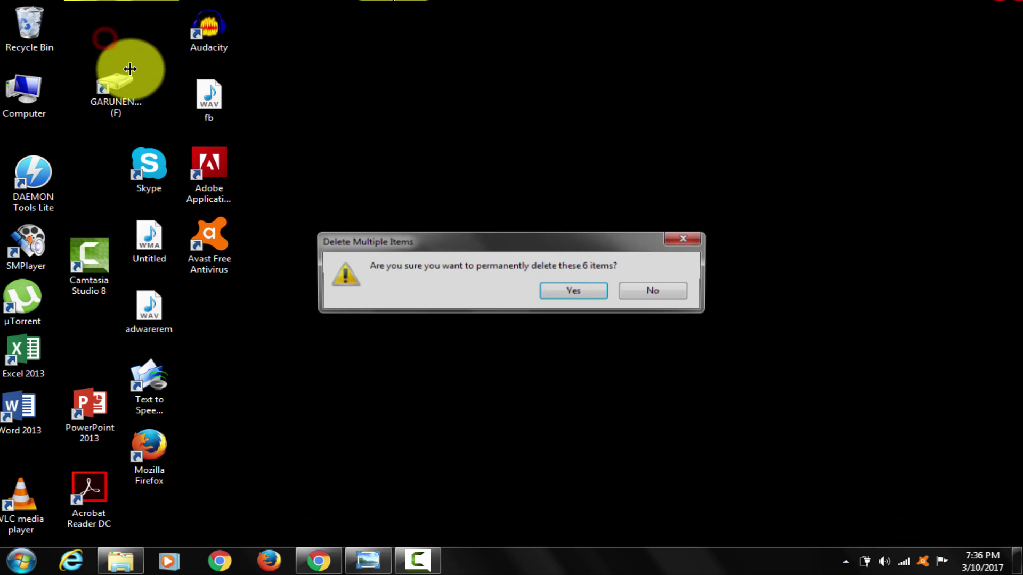
left_click(578, 292)
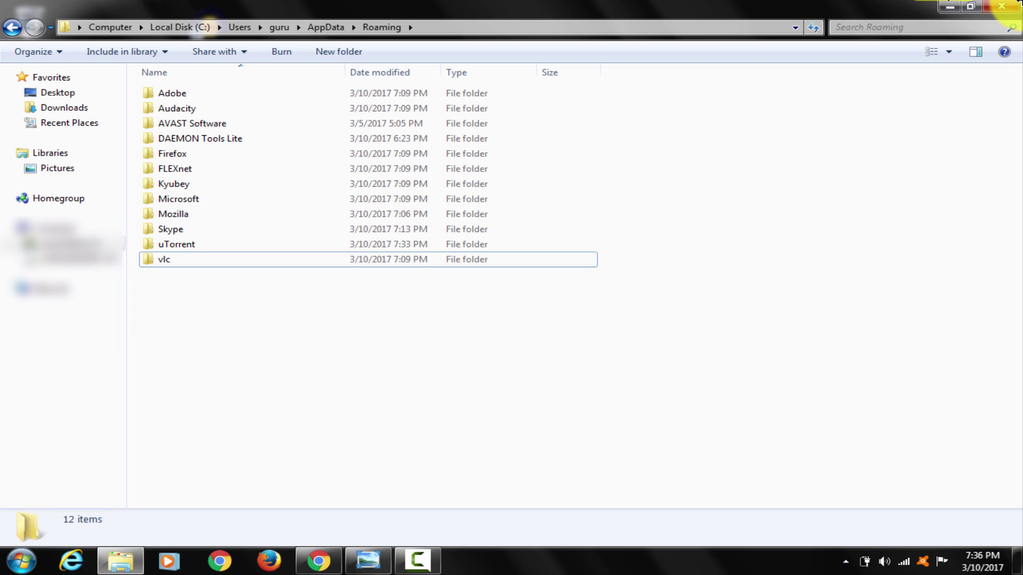
left_click(1001, 4)
- Restart Windows from the Start menu, then bring up Chrome on the sharp_angles YouTube channel
left_click(556, 236)
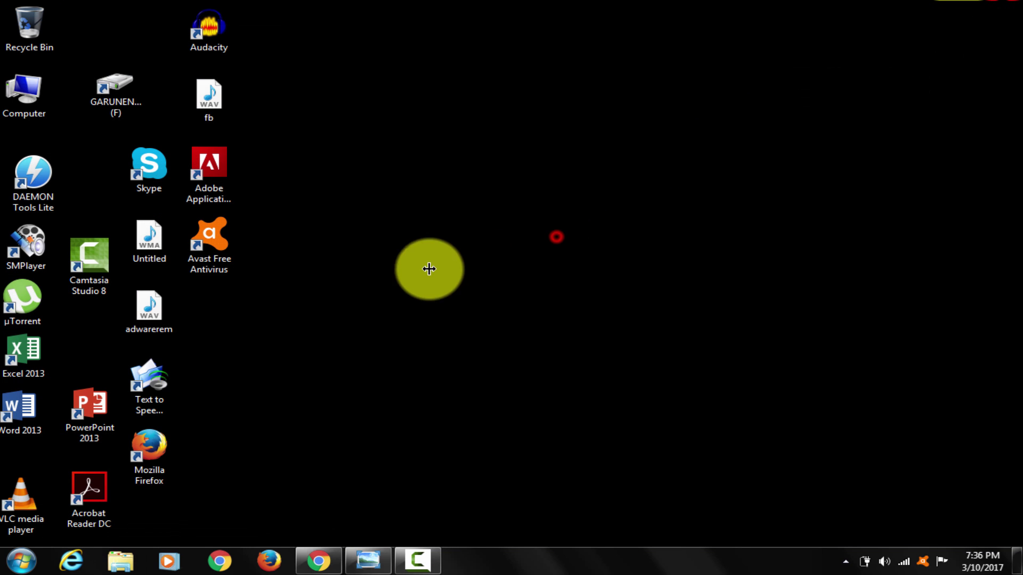
left_click(3, 570)
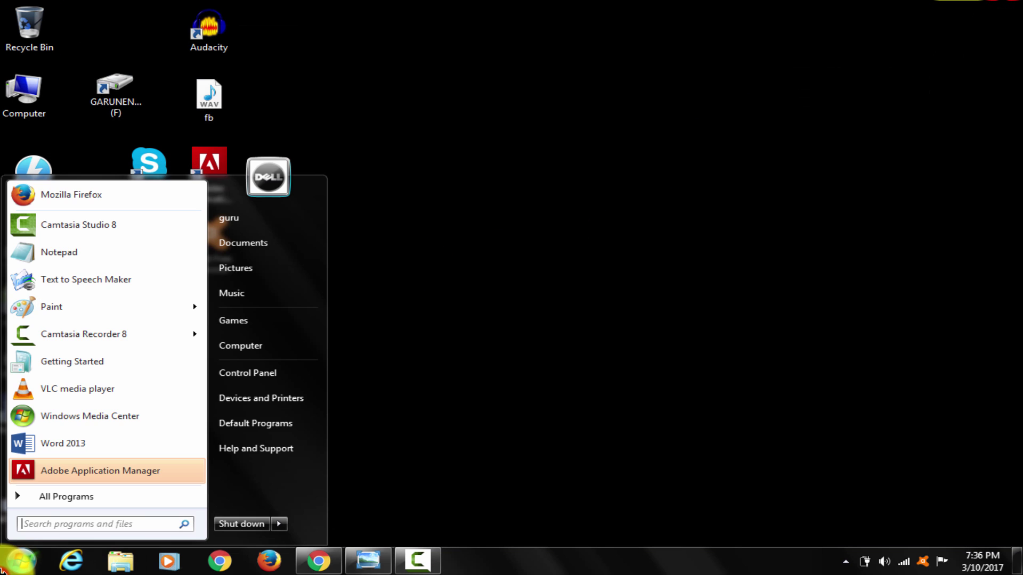
left_click(242, 528)
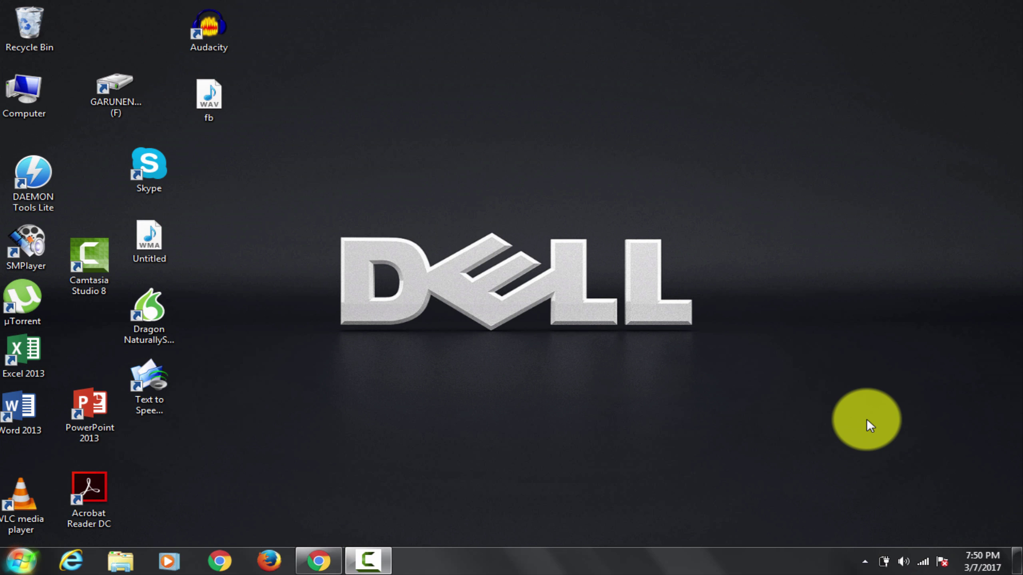
left_click(321, 565)
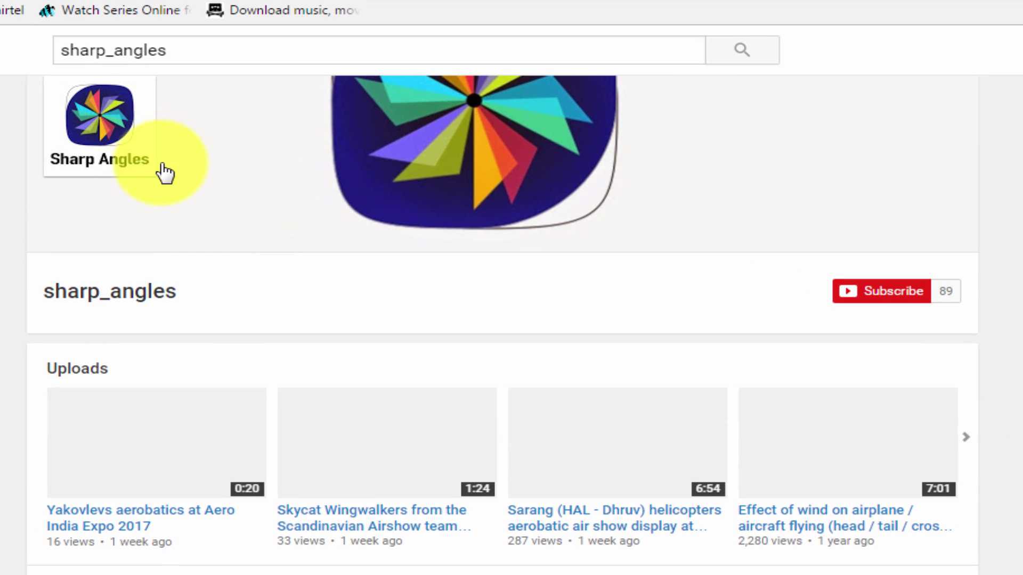